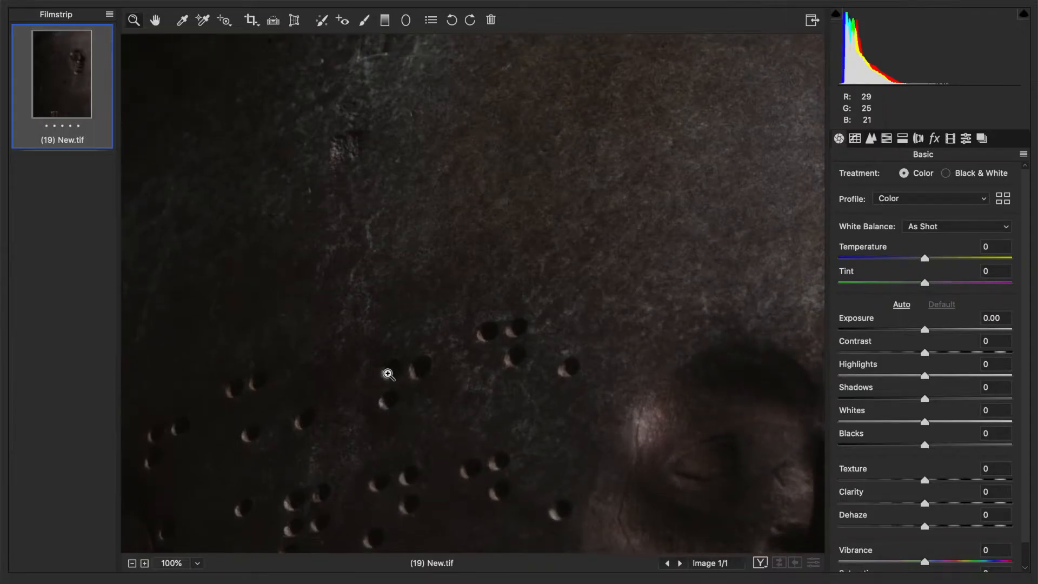
# Step: Examine the surface detail around the dots and the carved face at 100%, then return to the whole image
pyautogui.hscroll(2, 388, 374)
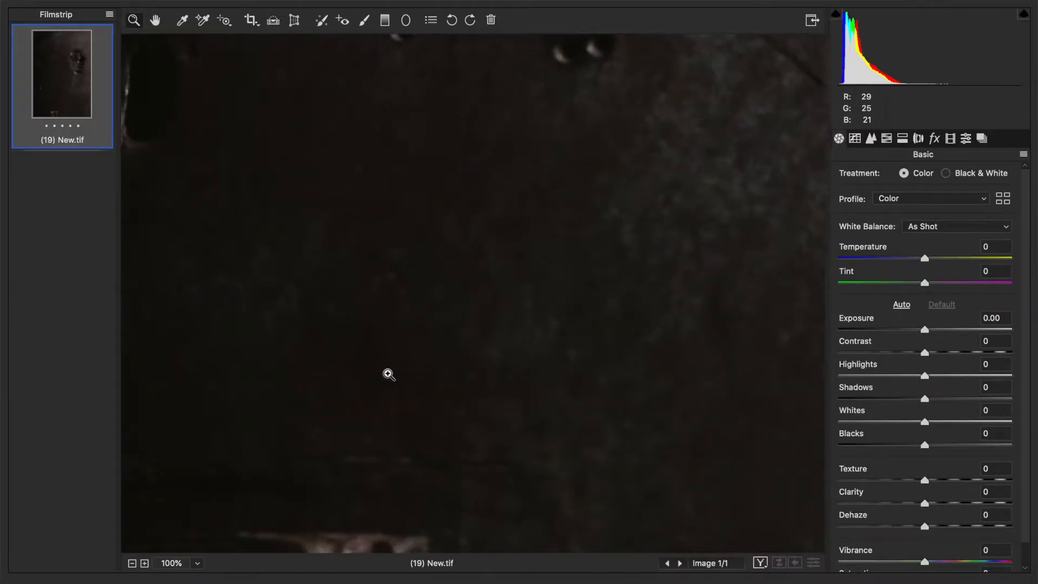
pyautogui.scroll(10, 388, 374)
pyautogui.scroll(5, 388, 374)
pyautogui.hscroll(2, 388, 374)
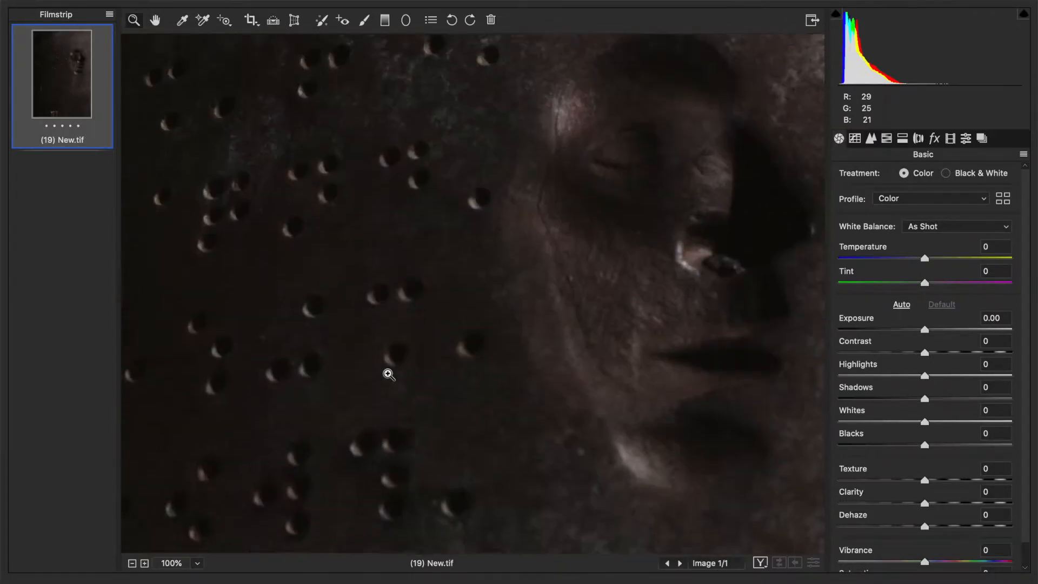
pyautogui.click(178, 567)
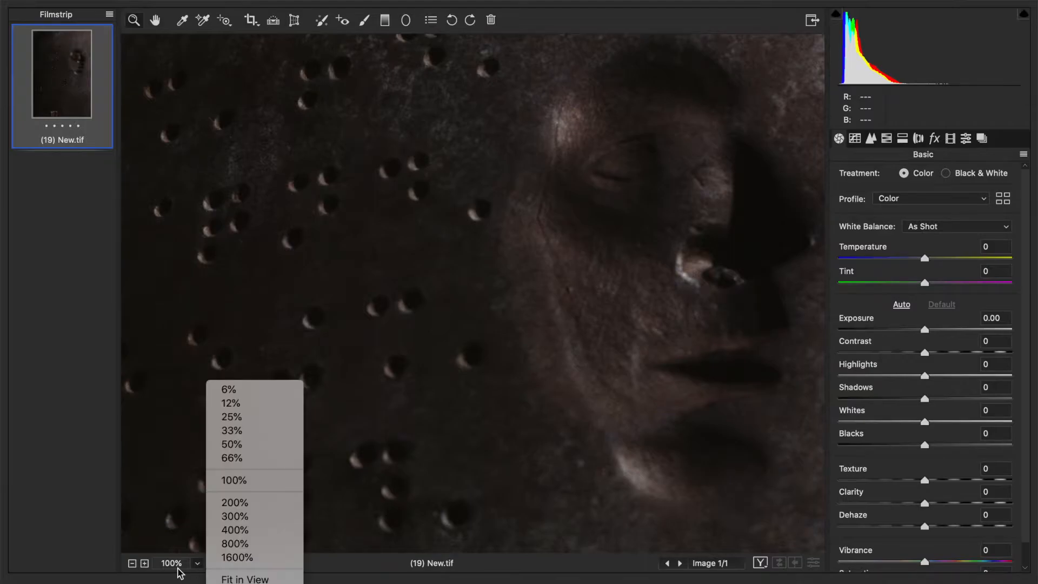
pyautogui.click(243, 578)
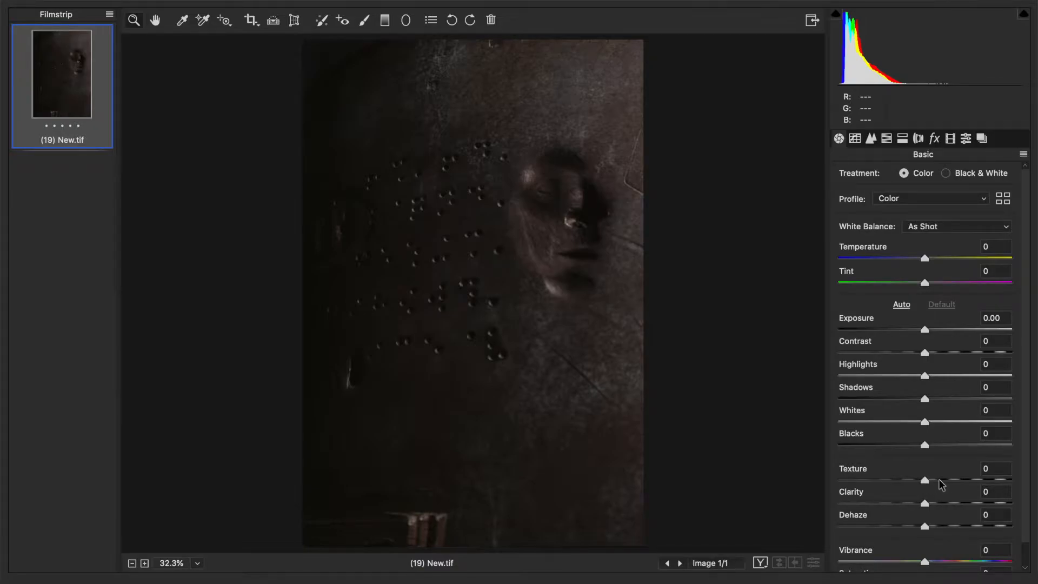
# Step: Try a Texture of -96 and inspect the softened face at 100%, then return to the whole image
pyautogui.moveTo(923, 480); pyautogui.dragTo(842, 471)
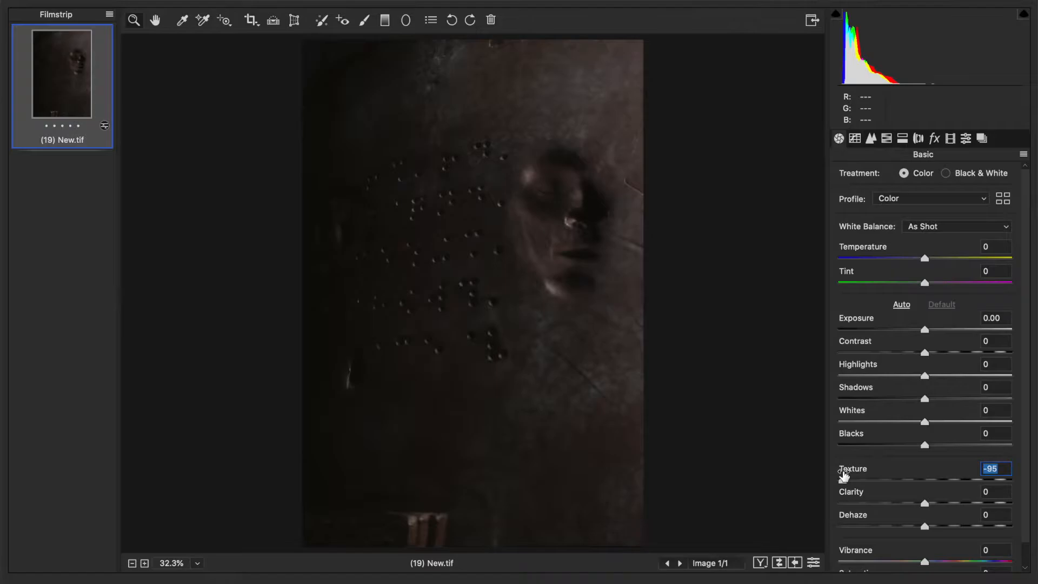
pyautogui.moveTo(875, 479); pyautogui.dragTo(841, 479)
pyautogui.click(175, 563)
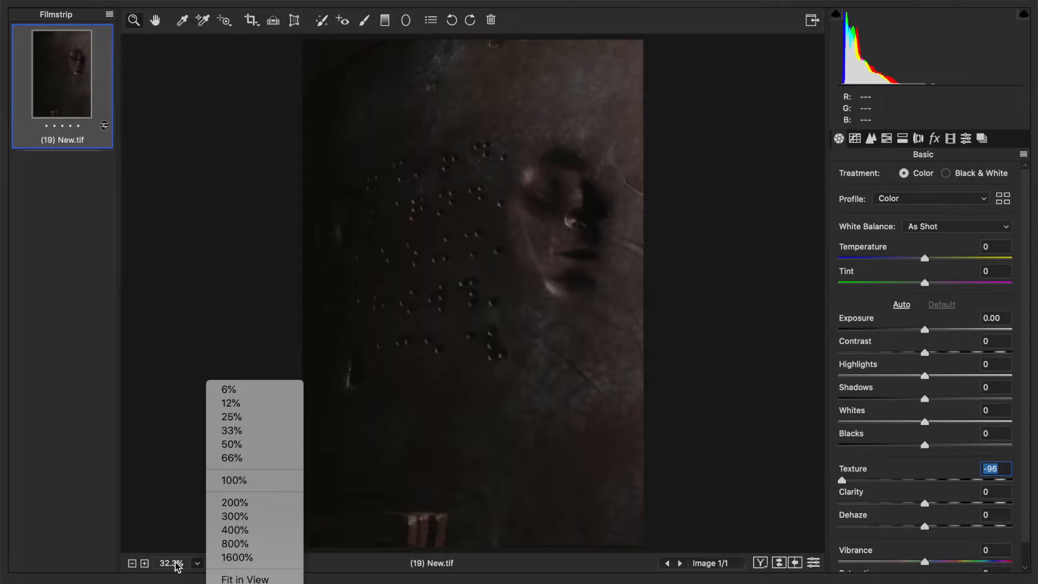
pyautogui.click(234, 480)
pyautogui.hscroll(5, 516, 337)
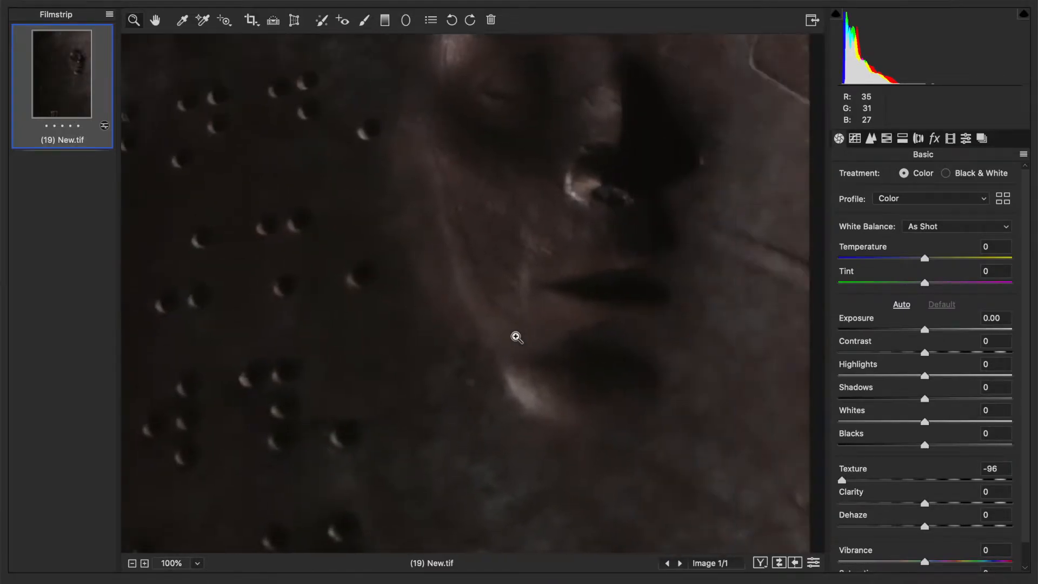
pyautogui.click(199, 563)
pyautogui.click(272, 576)
# Step: Try raising Texture to +47, then reset Texture to 0
pyautogui.click(915, 479)
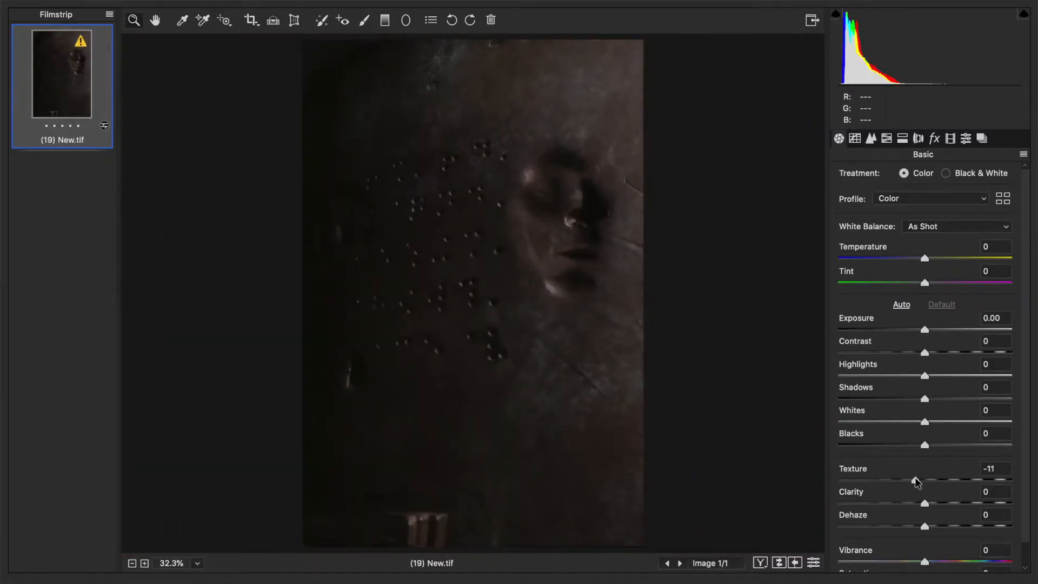
pyautogui.moveTo(917, 479); pyautogui.dragTo(961, 479)
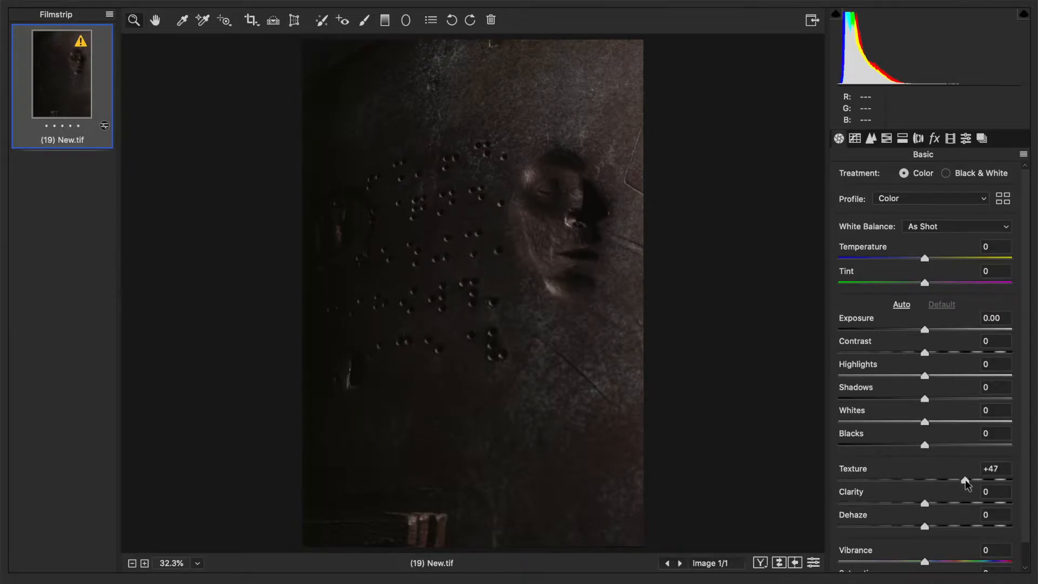
pyautogui.moveTo(966, 479); pyautogui.dragTo(966, 478)
pyautogui.write('0')
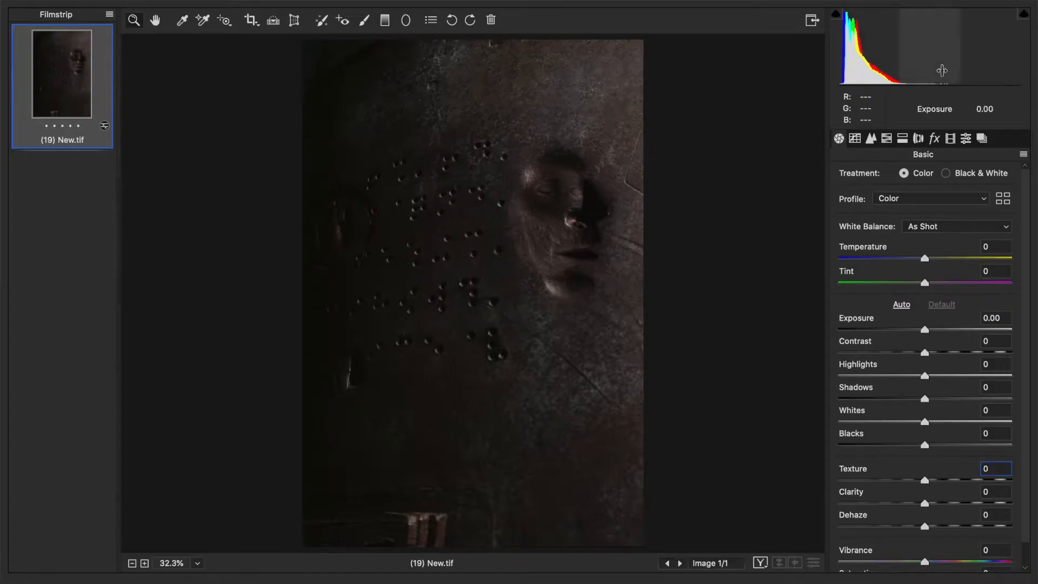
# Step: Try a Sharpening Amount of 101 and reset it to 0
pyautogui.click(871, 140)
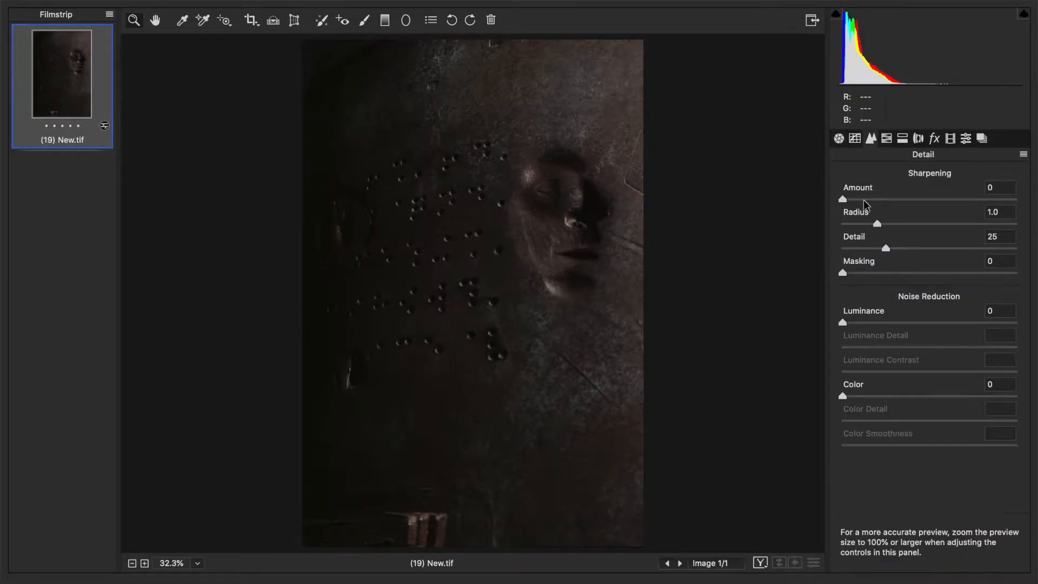
pyautogui.moveTo(869, 201); pyautogui.dragTo(955, 208)
pyautogui.moveTo(953, 206); pyautogui.dragTo(960, 214)
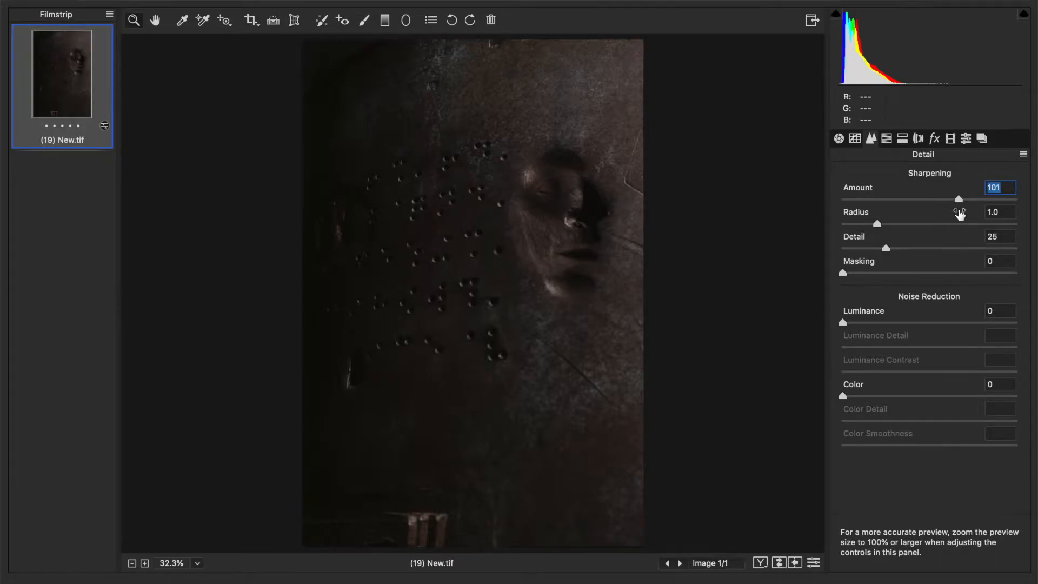
pyautogui.write('0')
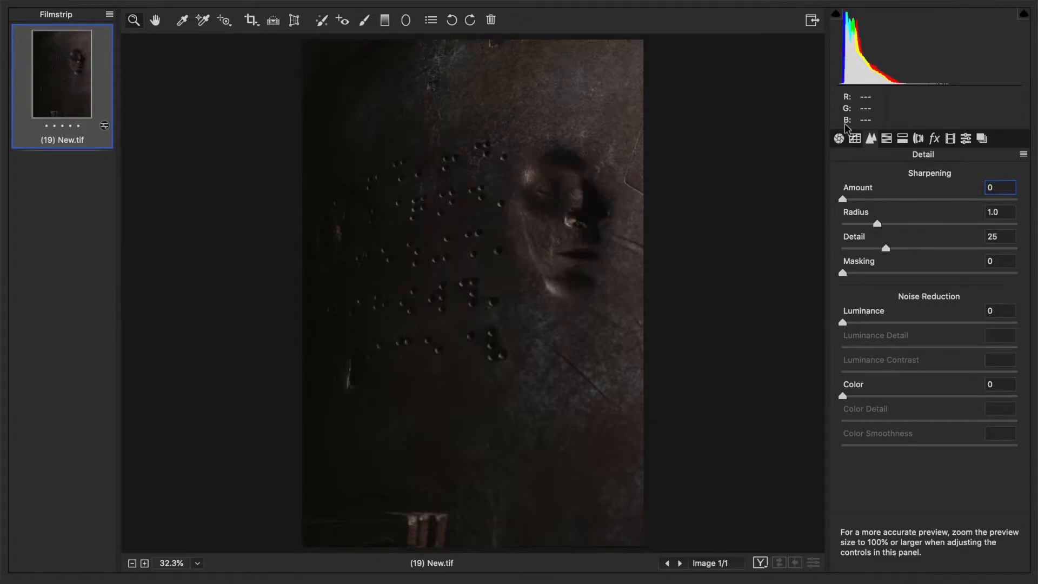
# Step: Set Texture to +28, judging it at 100% view, and set Clarity to +29 for the whole image
pyautogui.click(839, 139)
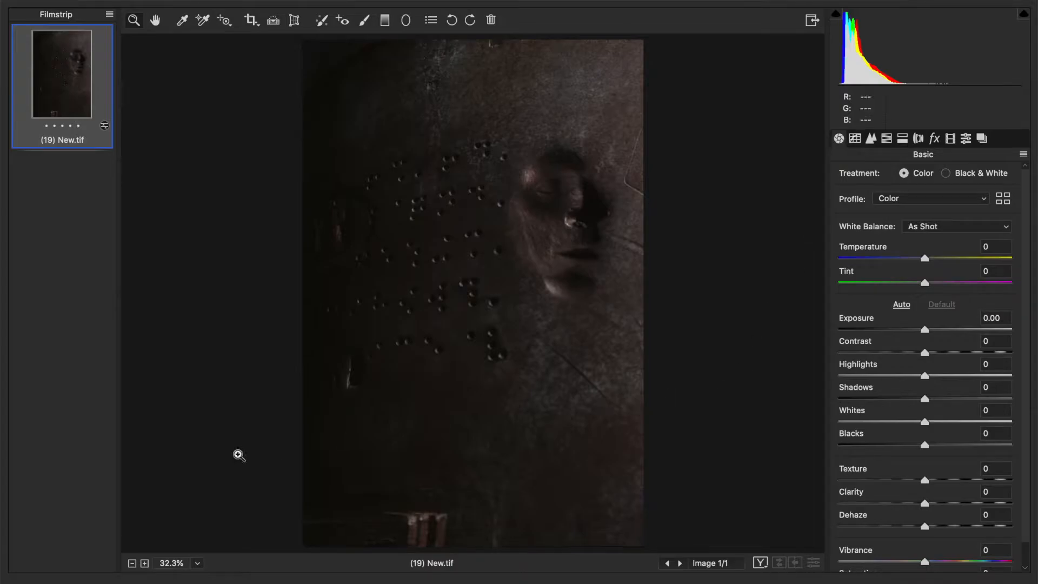
pyautogui.click(197, 563)
pyautogui.click(255, 480)
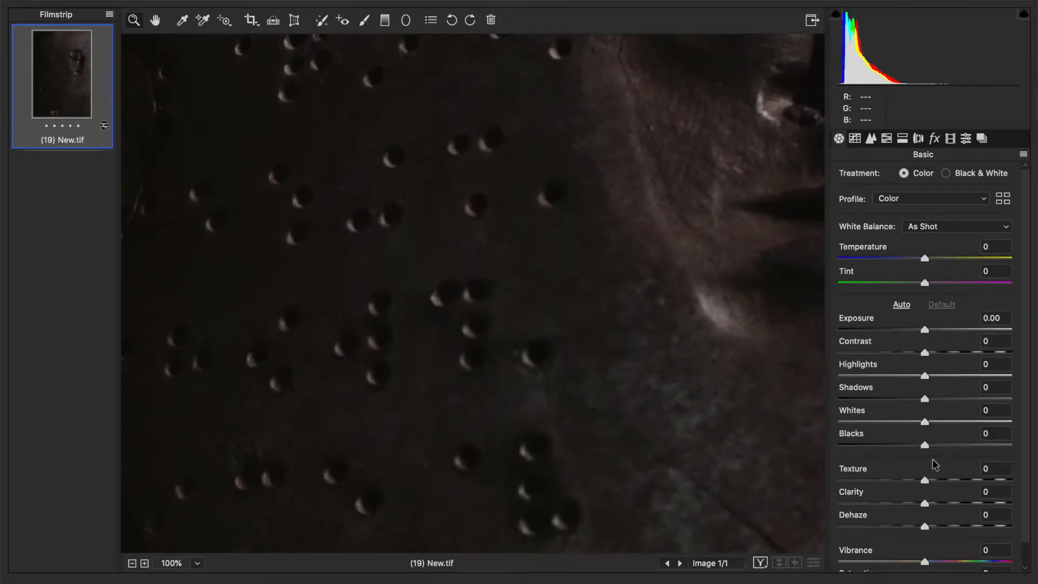
pyautogui.moveTo(945, 481); pyautogui.dragTo(949, 481)
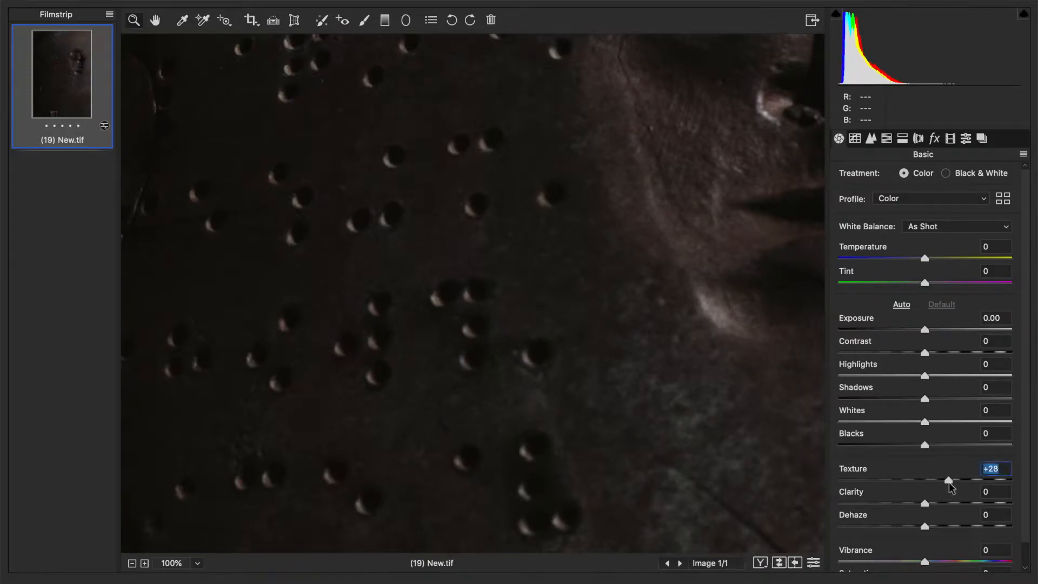
pyautogui.click(197, 563)
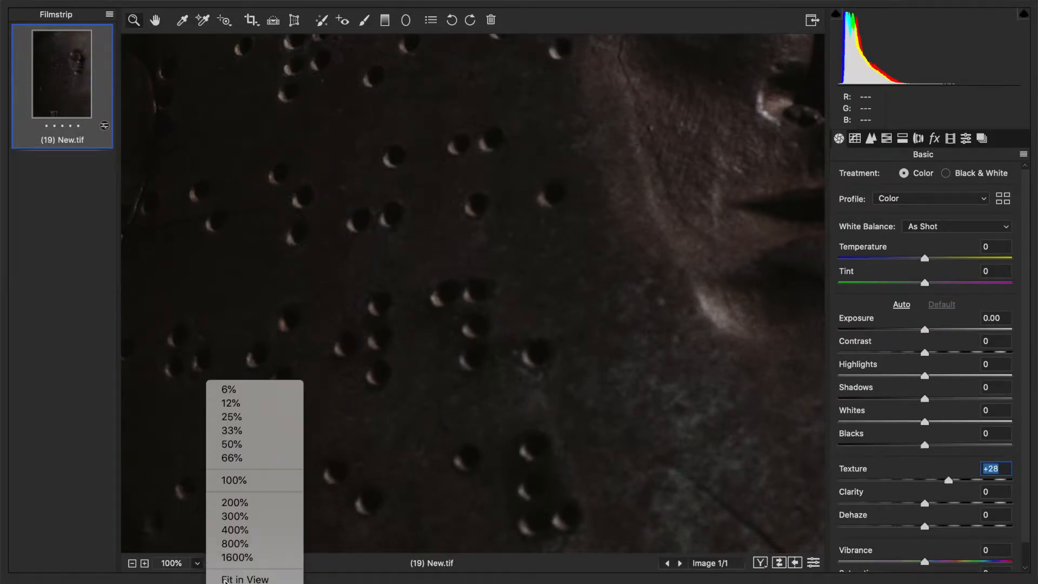
pyautogui.click(227, 575)
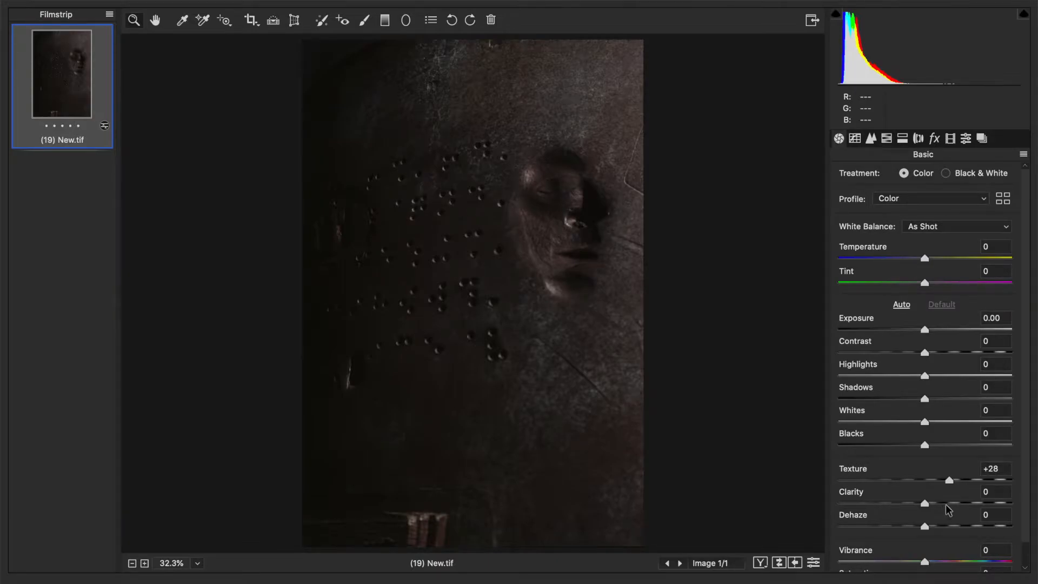
pyautogui.click(946, 504)
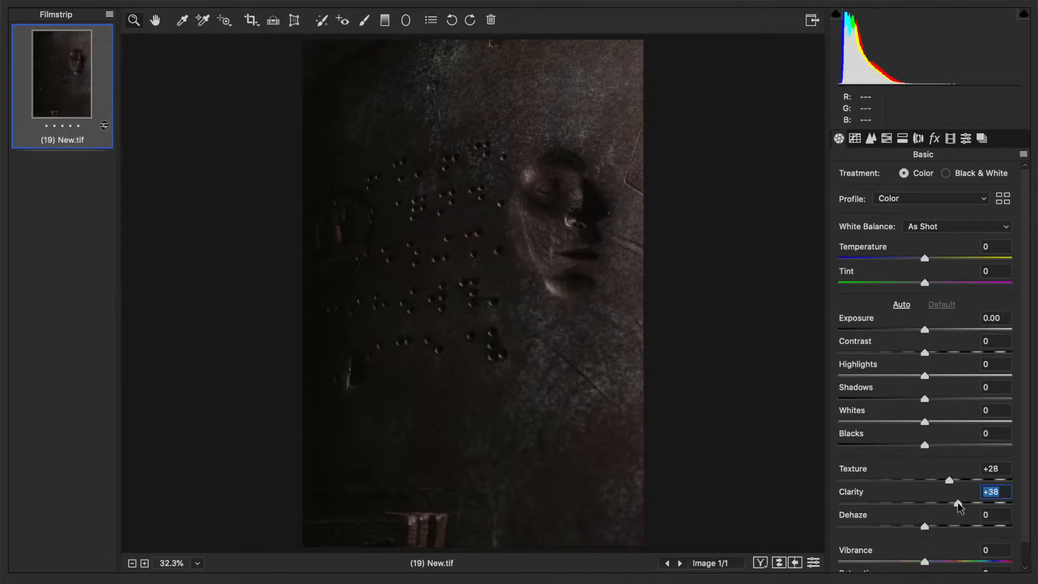
pyautogui.moveTo(958, 502); pyautogui.dragTo(949, 500)
# Step: Try Dehaze at +89 and +46, then return it to 0
pyautogui.moveTo(954, 526); pyautogui.dragTo(1001, 526)
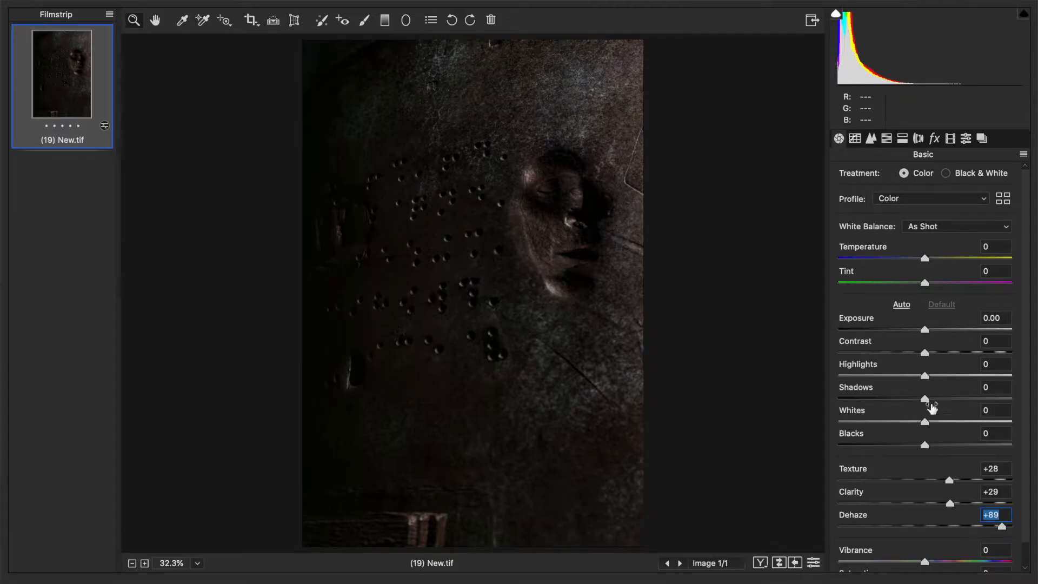
pyautogui.click(964, 527)
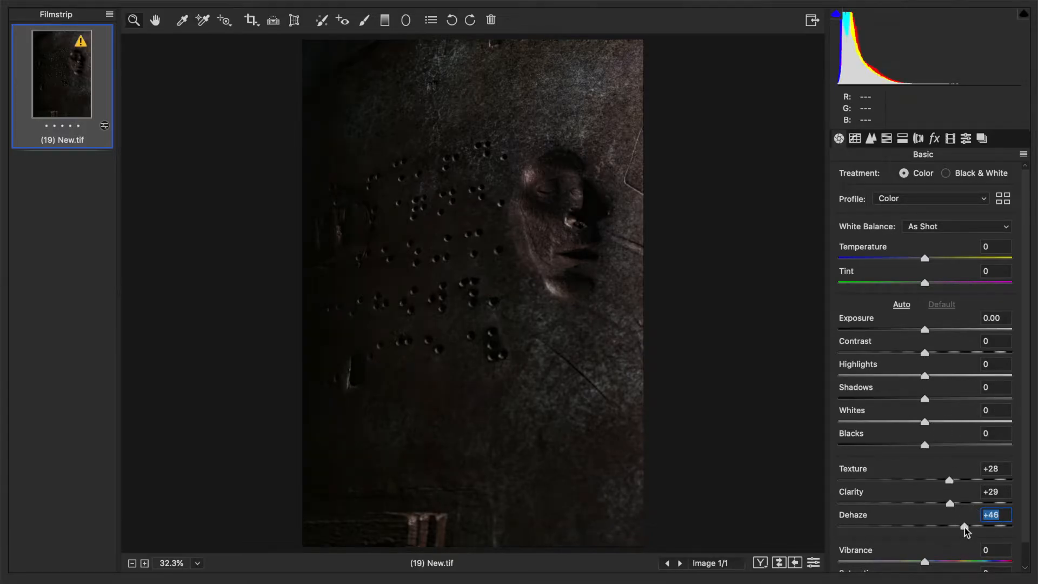
pyautogui.moveTo(965, 527); pyautogui.dragTo(947, 525)
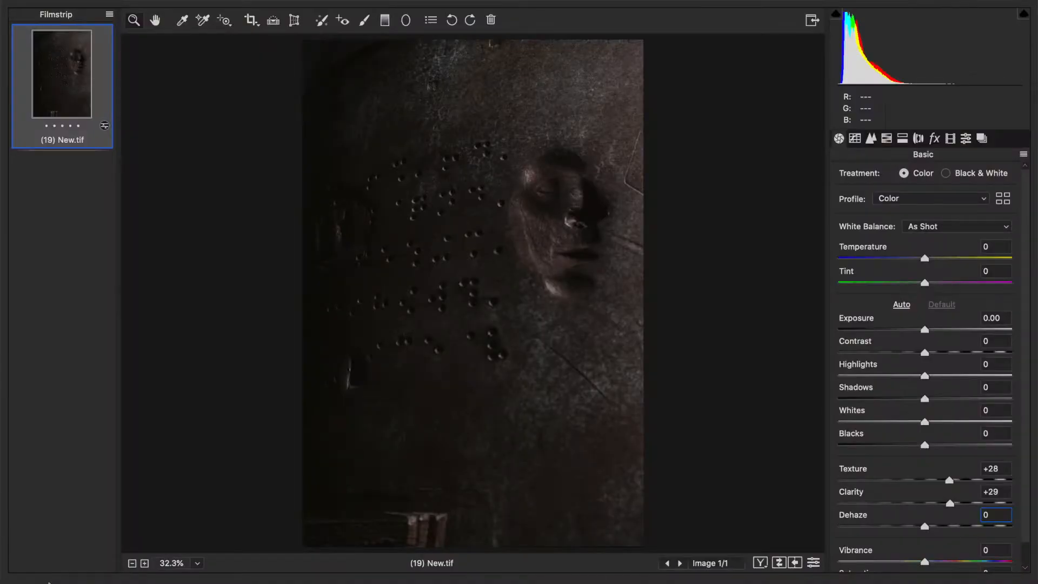
# Step: Save a JPEG copy in the same location with "zen" added to the document name, and close the image
pyautogui.press('super+s')
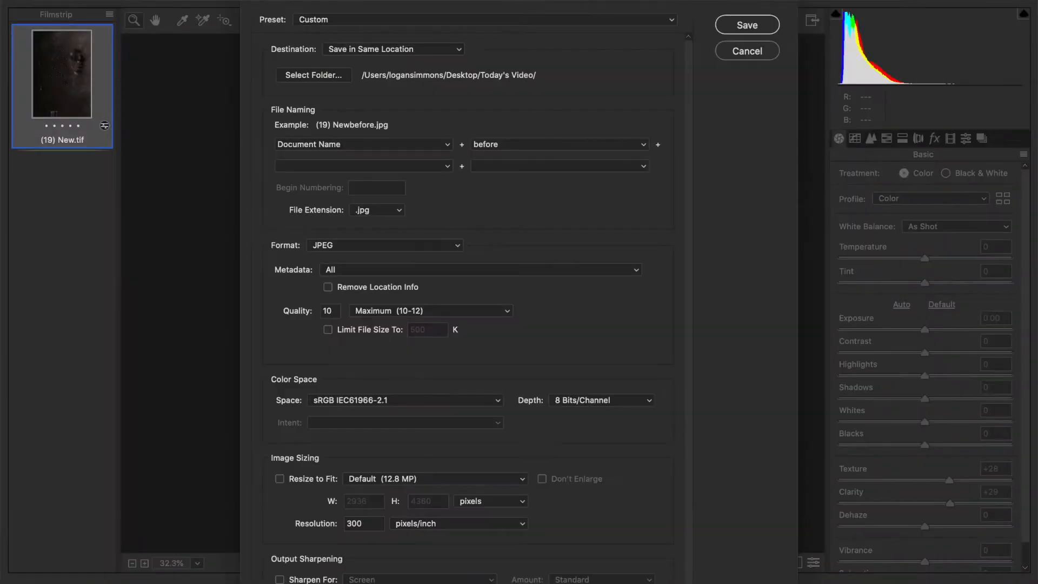
pyautogui.doubleClick(512, 143)
pyautogui.write('zen')
pyautogui.click(738, 27)
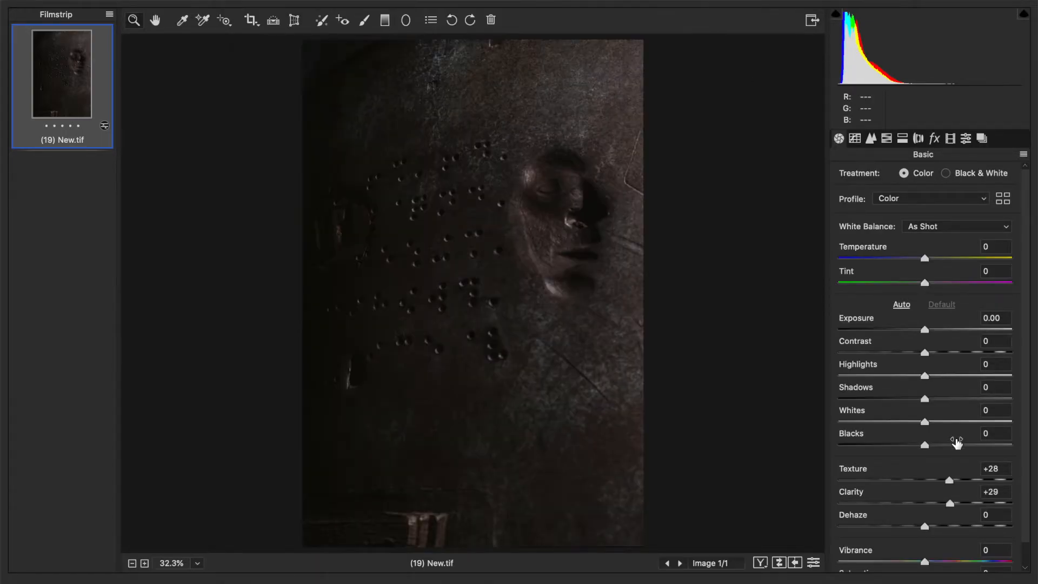
pyautogui.press('Return')
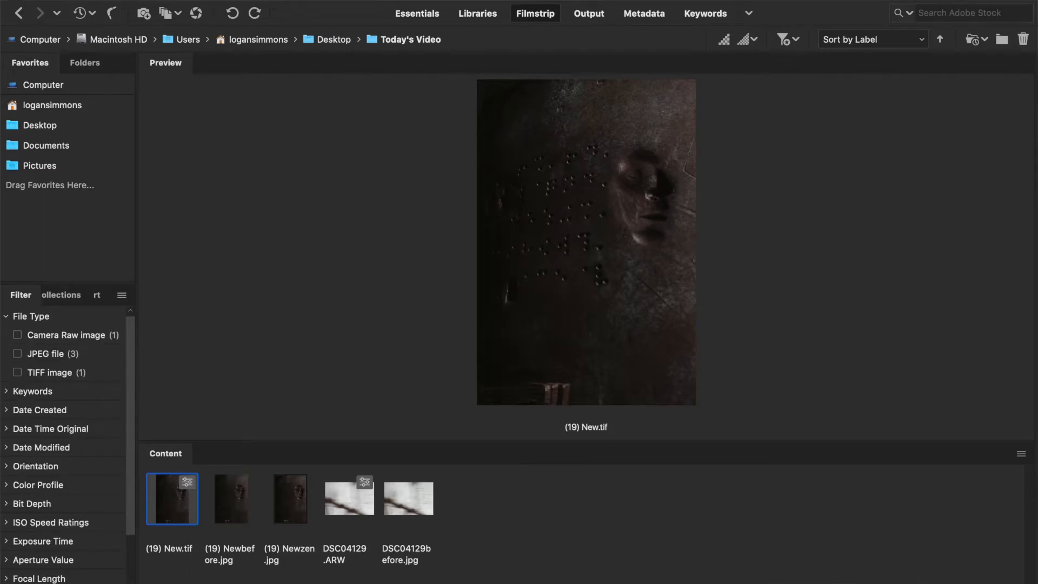
# Step: Open DSC04129.ARW for raw editing and set its Texture to +80
pyautogui.doubleClick(373, 509)
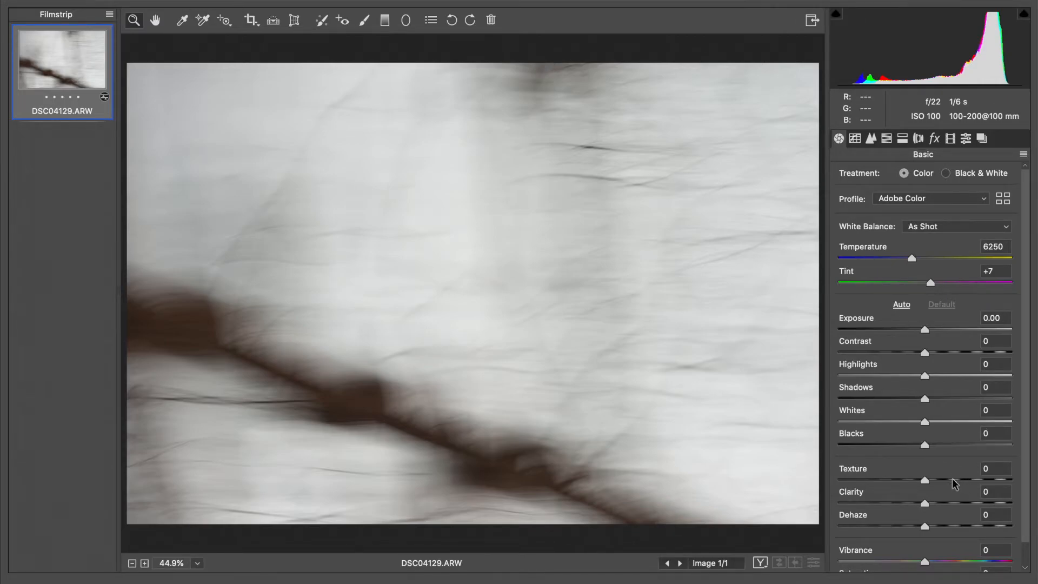
pyautogui.moveTo(947, 477); pyautogui.dragTo(957, 481)
pyautogui.moveTo(968, 489); pyautogui.dragTo(968, 488)
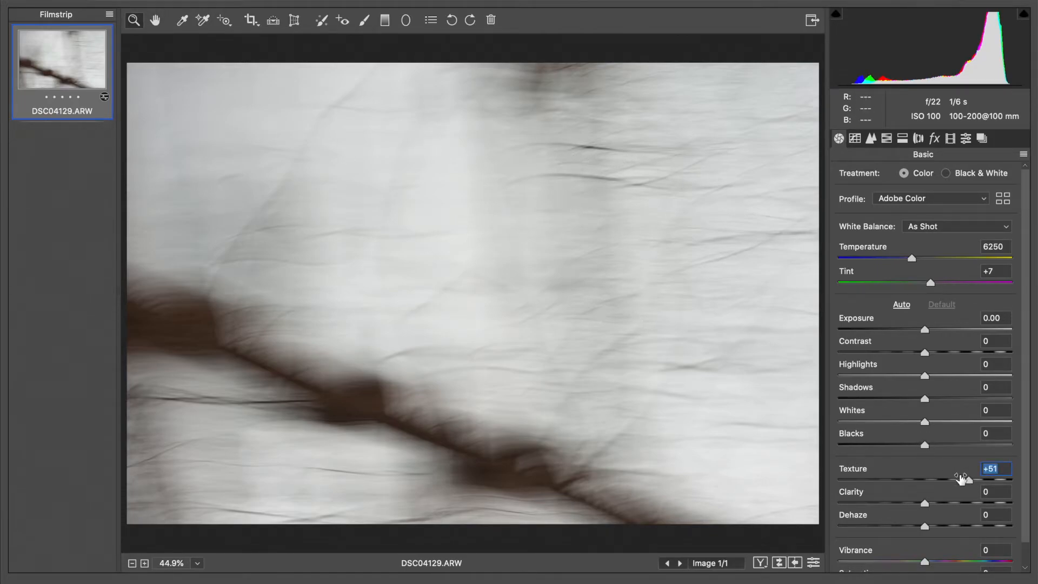
pyautogui.moveTo(984, 478); pyautogui.dragTo(988, 481)
# Step: Set Clarity to +33 and Dehaze to +12 for the blurred branch photo
pyautogui.click(939, 502)
pyautogui.moveTo(939, 502); pyautogui.dragTo(954, 512)
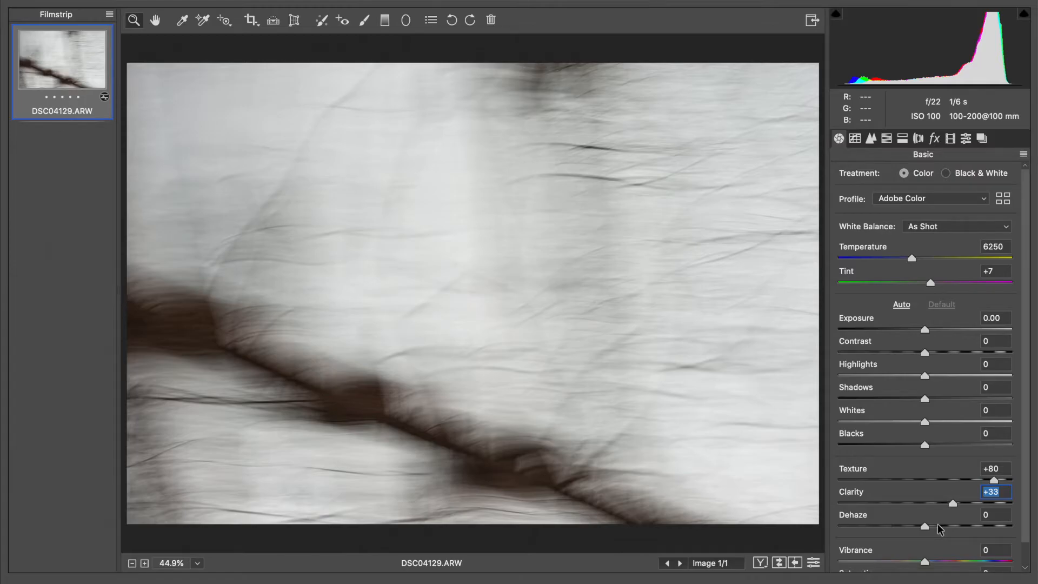
pyautogui.click(938, 525)
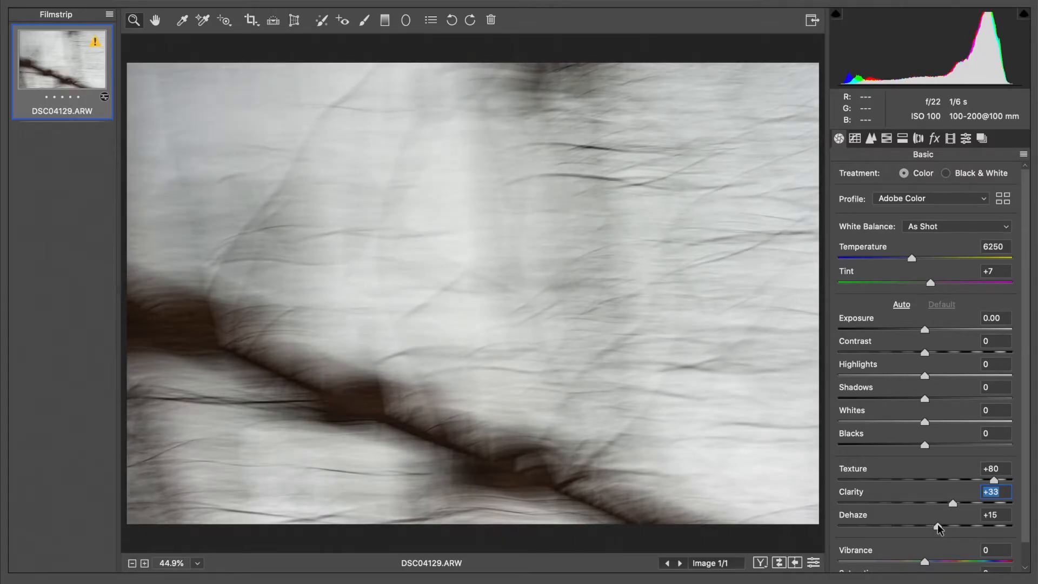
pyautogui.moveTo(937, 523)
pyautogui.mouseDown()
pyautogui.moveTo(924, 523)
pyautogui.moveTo(934, 526)
pyautogui.mouseUp()
pyautogui.press('Tab')
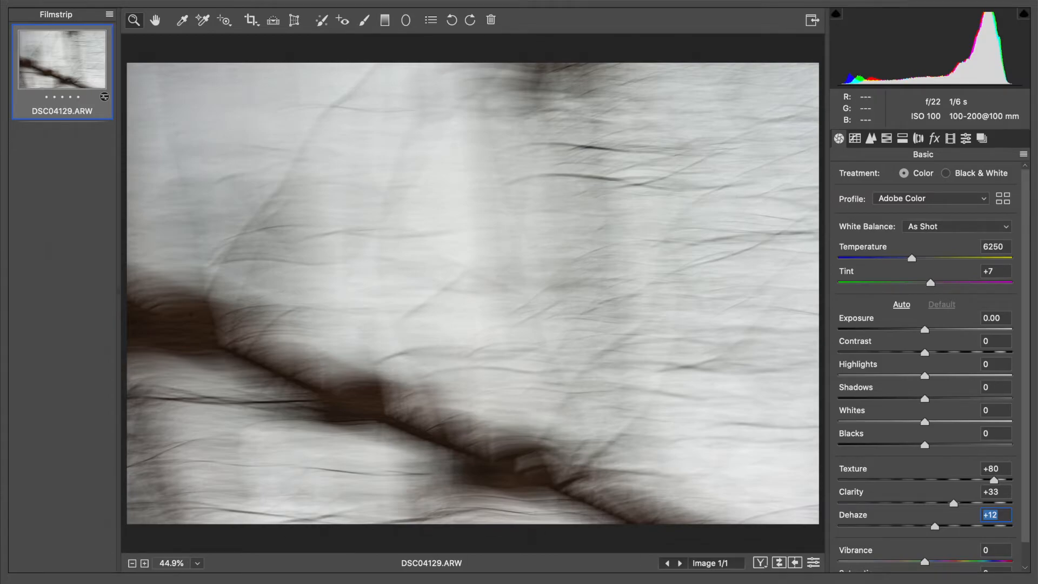
# Step: Brighten the light tones by setting Highlights to +57 and Whites to +19
pyautogui.moveTo(949, 376); pyautogui.dragTo(973, 379)
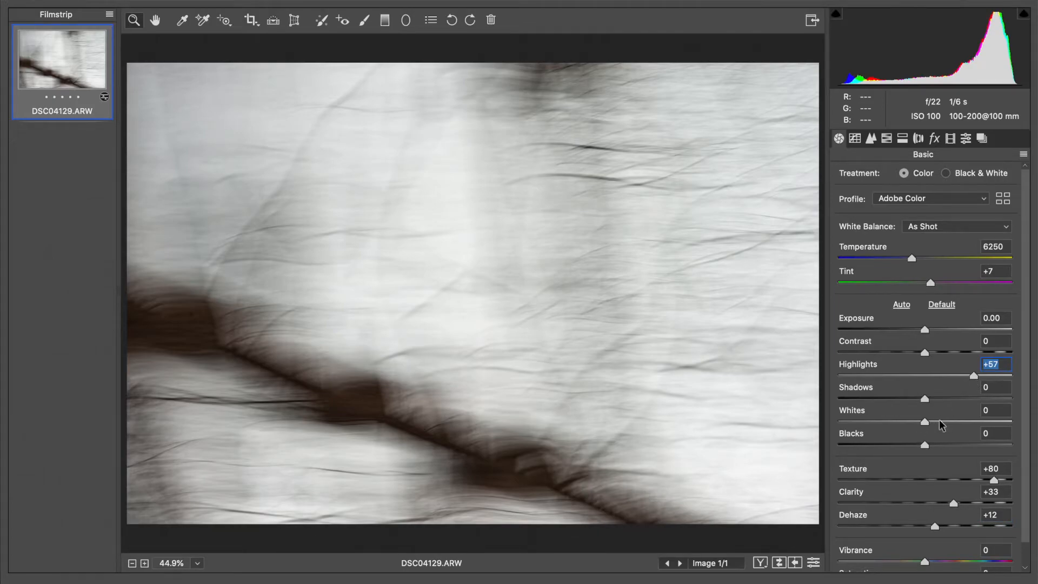
pyautogui.click(933, 421)
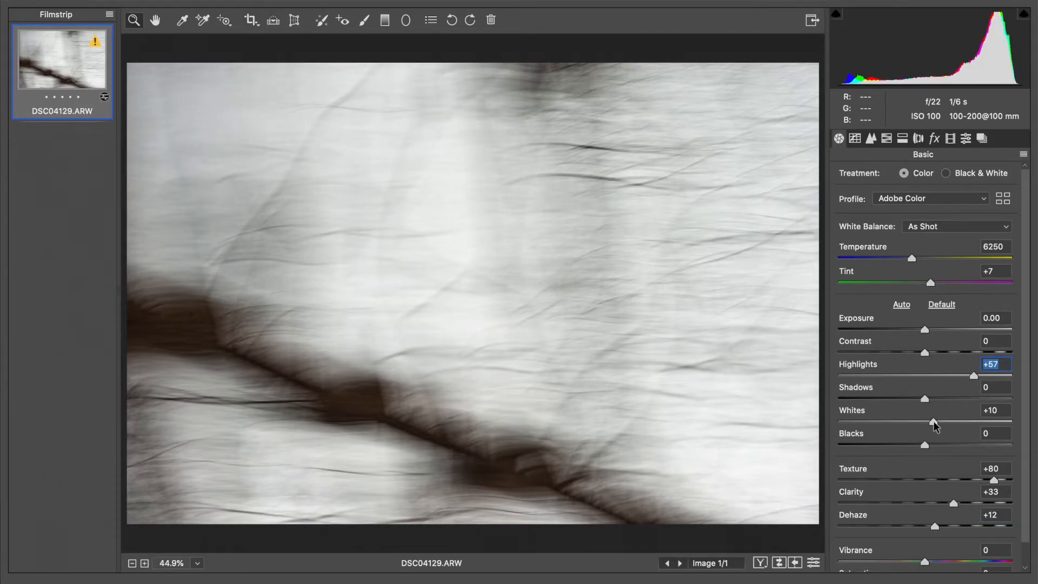
pyautogui.moveTo(933, 420); pyautogui.dragTo(941, 426)
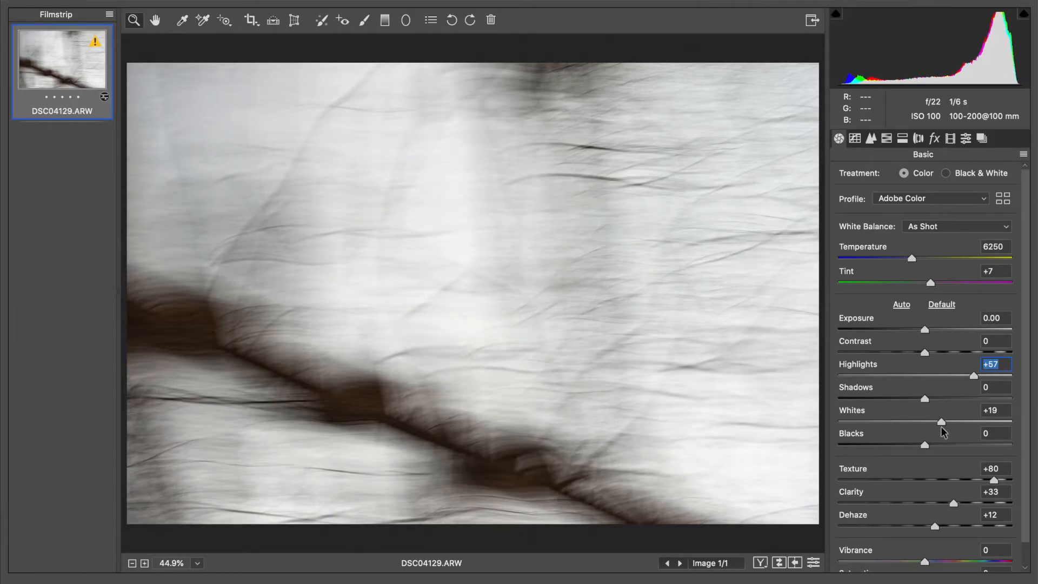
pyautogui.moveTo(941, 425); pyautogui.dragTo(941, 426)
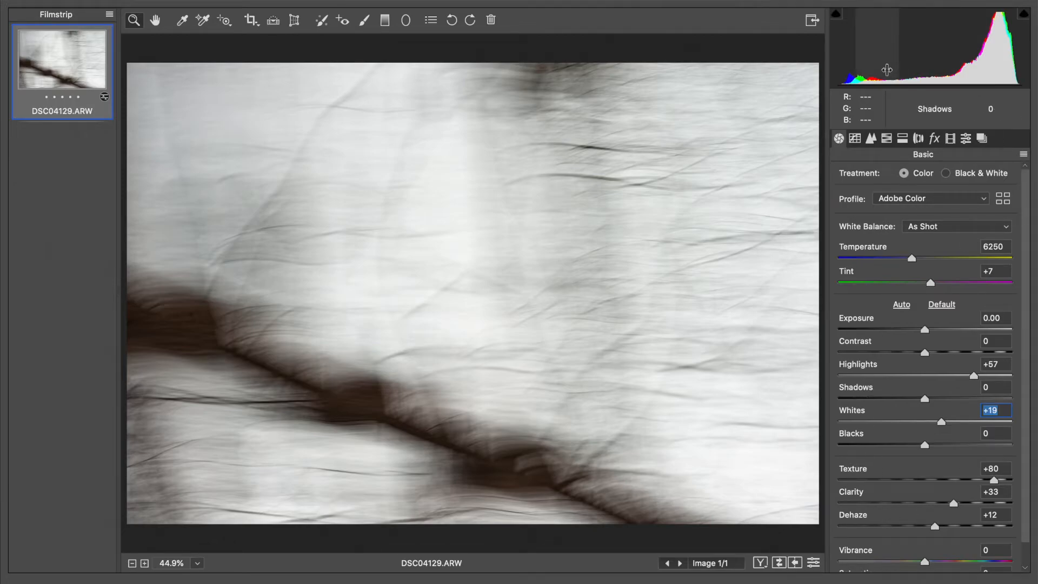
# Step: Raise the luminance of the Oranges and Yellows in the HSL adjustments to lighten the branch
pyautogui.click(885, 139)
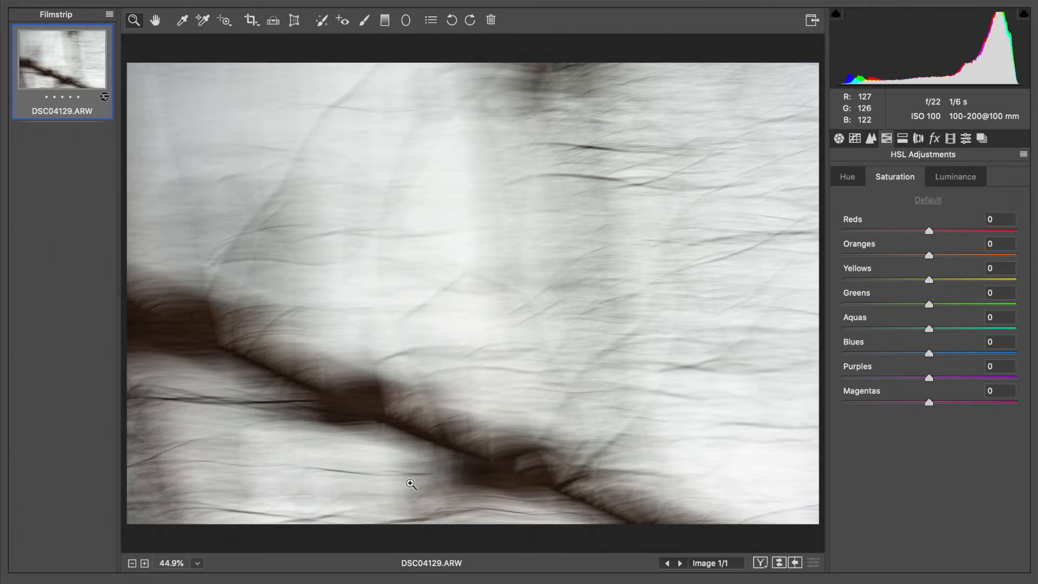
pyautogui.click(941, 172)
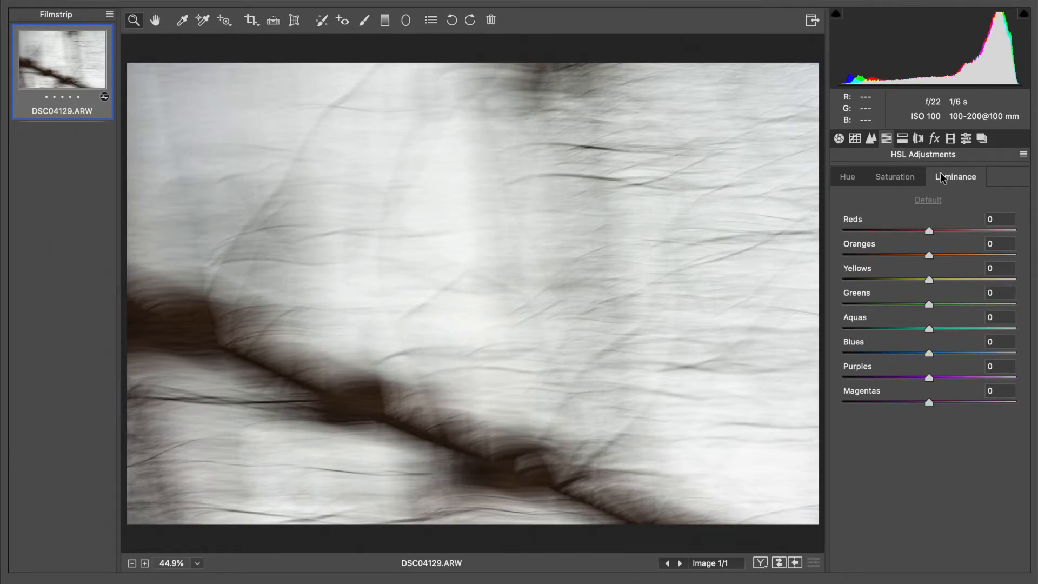
pyautogui.moveTo(928, 254); pyautogui.dragTo(957, 242)
pyautogui.click(952, 280)
# Step: Lift the dark tones of the branch photo by setting Shadows to +14
pyautogui.click(849, 138)
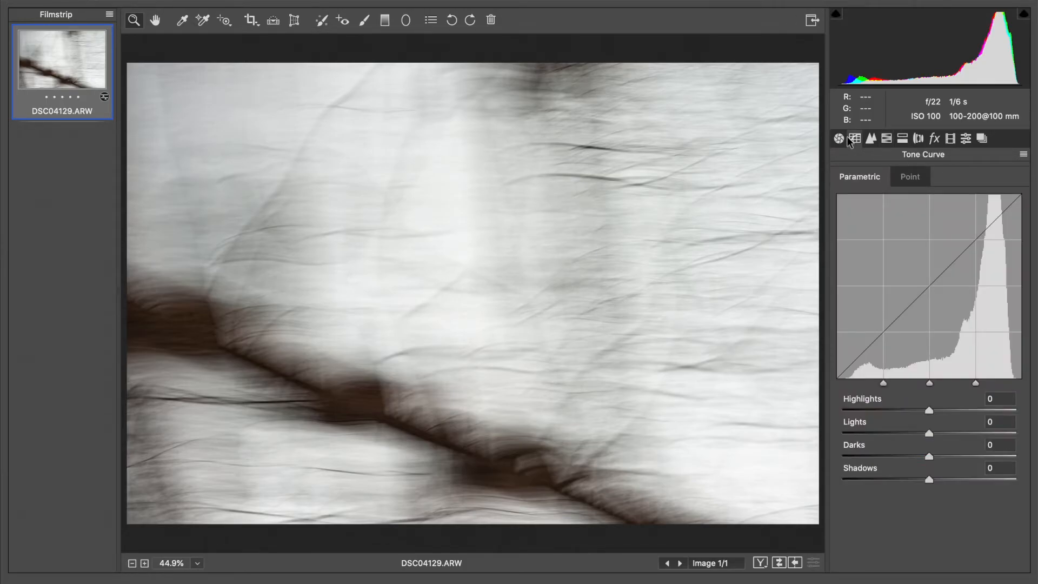
pyautogui.click(843, 138)
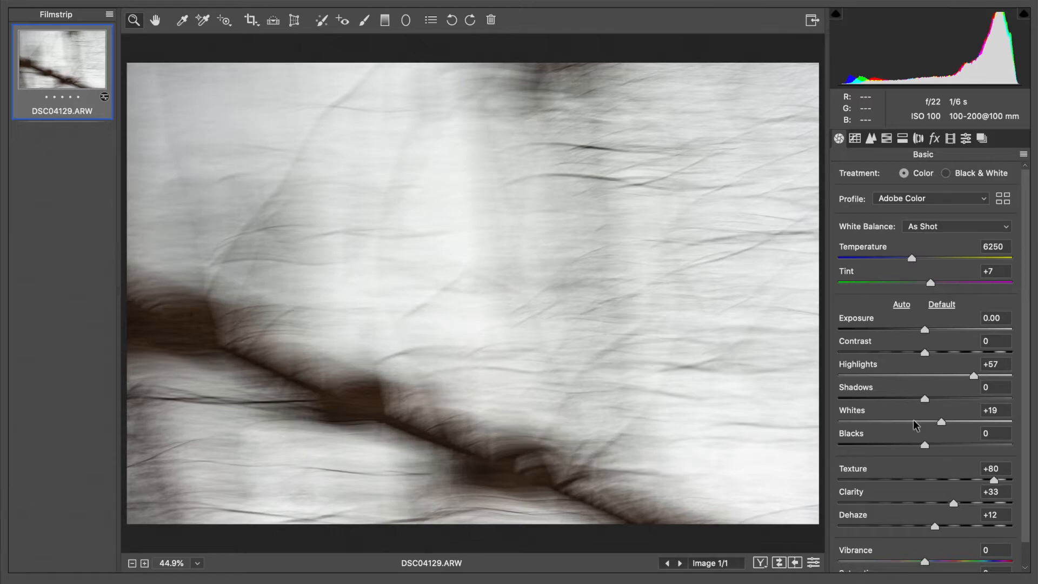
pyautogui.click(938, 400)
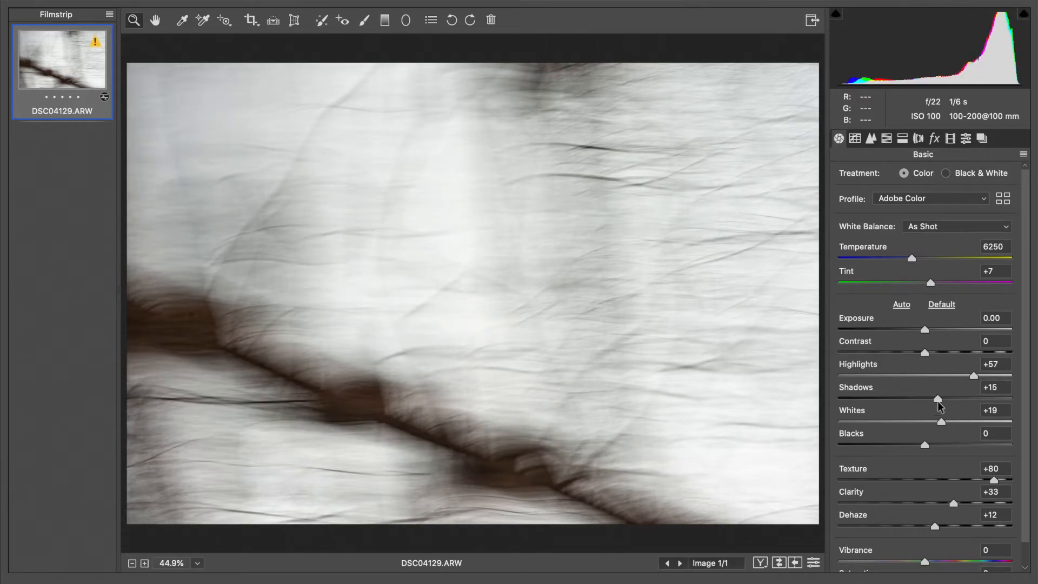
pyautogui.click(937, 400)
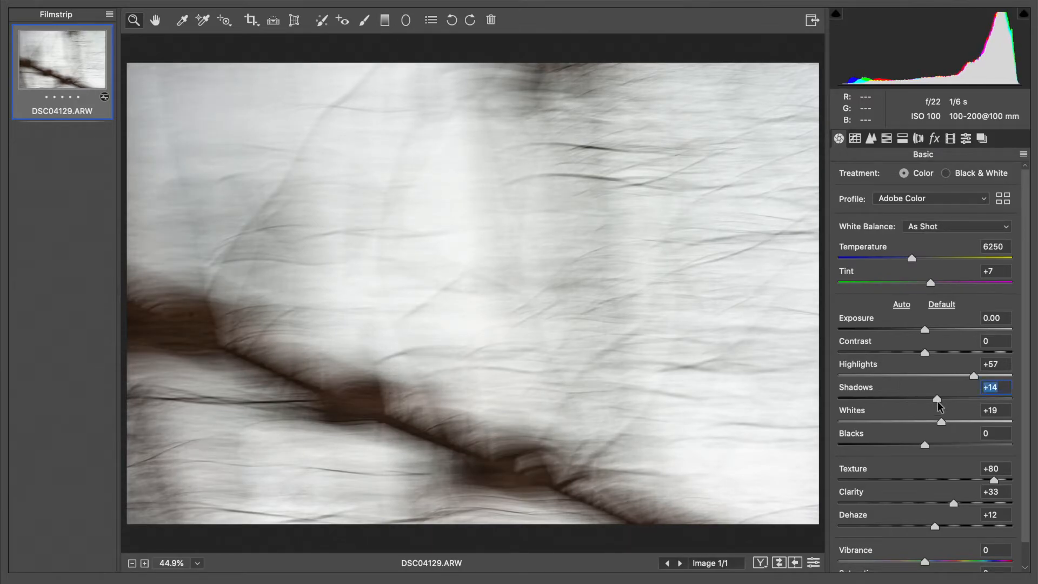
# Step: Set the HSL saturation of the Oranges to +48 and the Reds to +33
pyautogui.click(887, 138)
pyautogui.click(893, 177)
pyautogui.moveTo(965, 257); pyautogui.dragTo(969, 258)
pyautogui.click(959, 231)
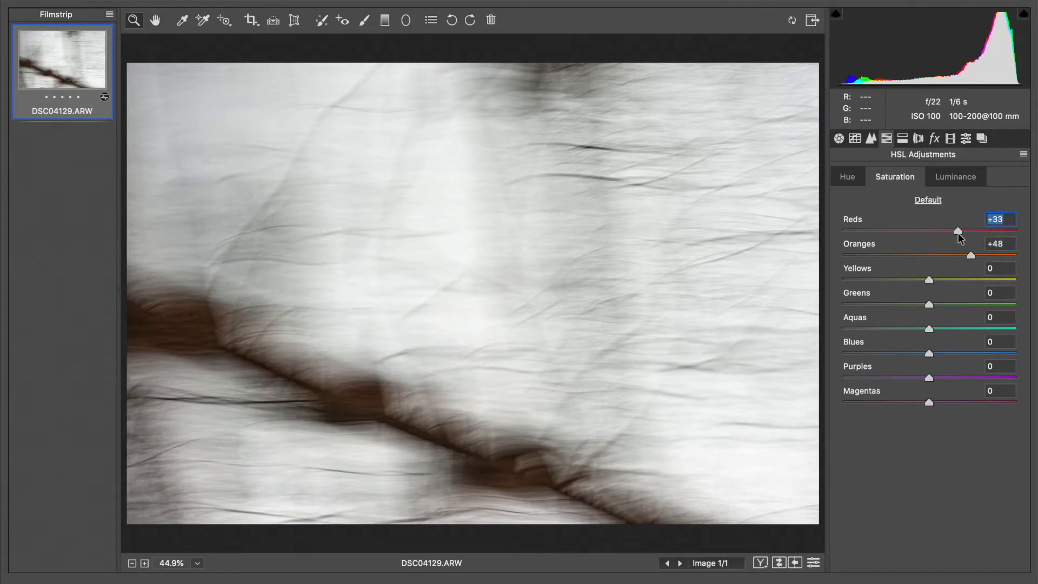
# Step: Warm the white balance of the branch photo by setting Temperature to 6400
pyautogui.click(839, 137)
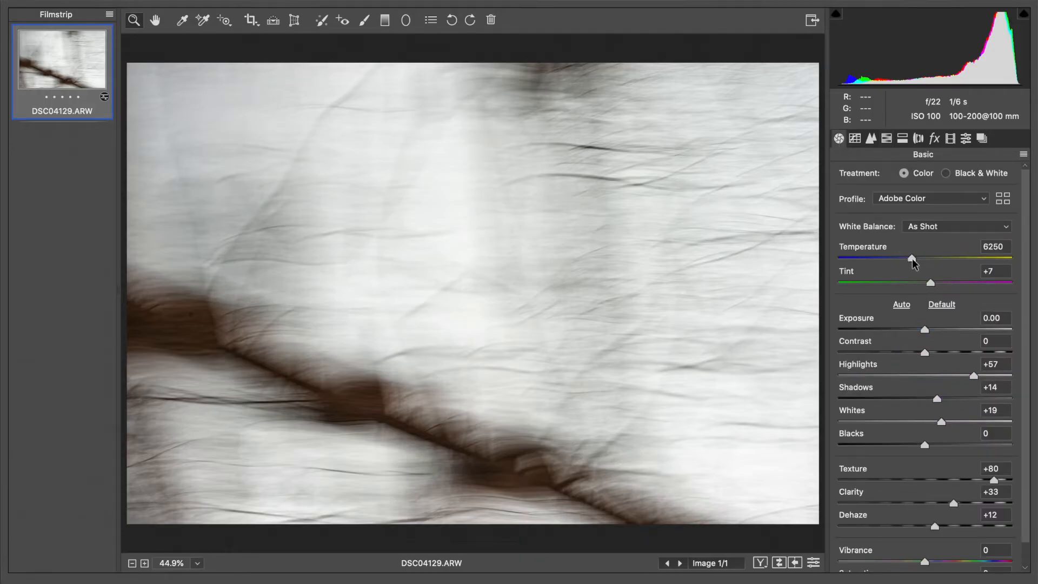
pyautogui.moveTo(912, 259); pyautogui.dragTo(914, 261)
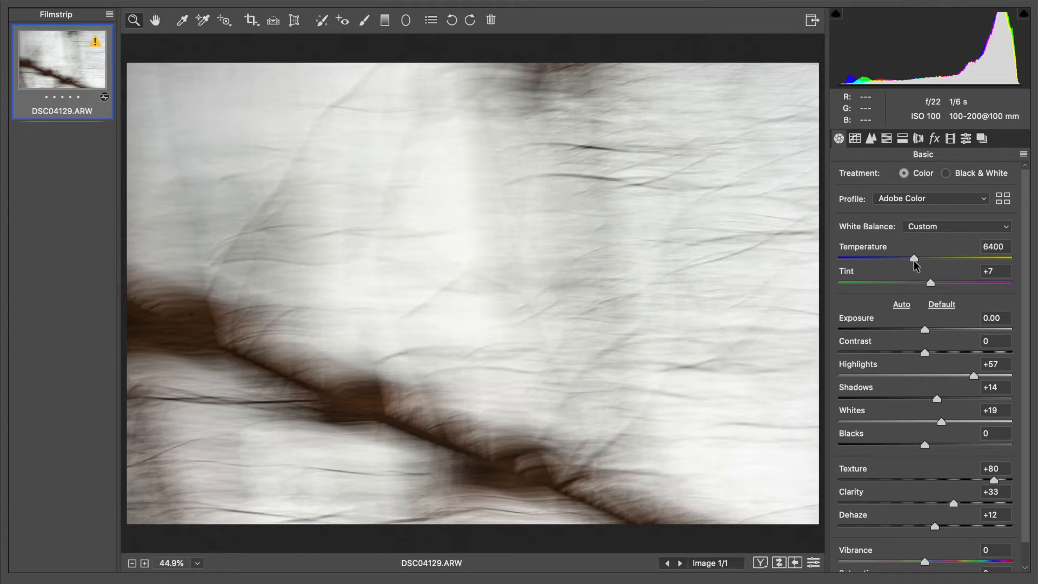
pyautogui.click(913, 261)
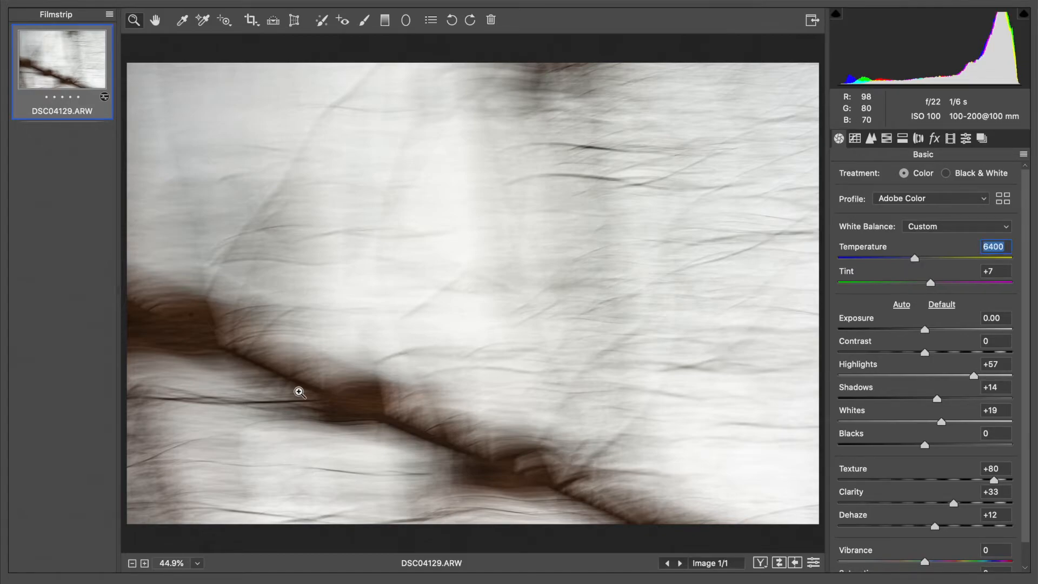
# Step: Heal the small dark spot on the thick part of the branch with Spot Removal at size 6 and feather 37
pyautogui.click(198, 563)
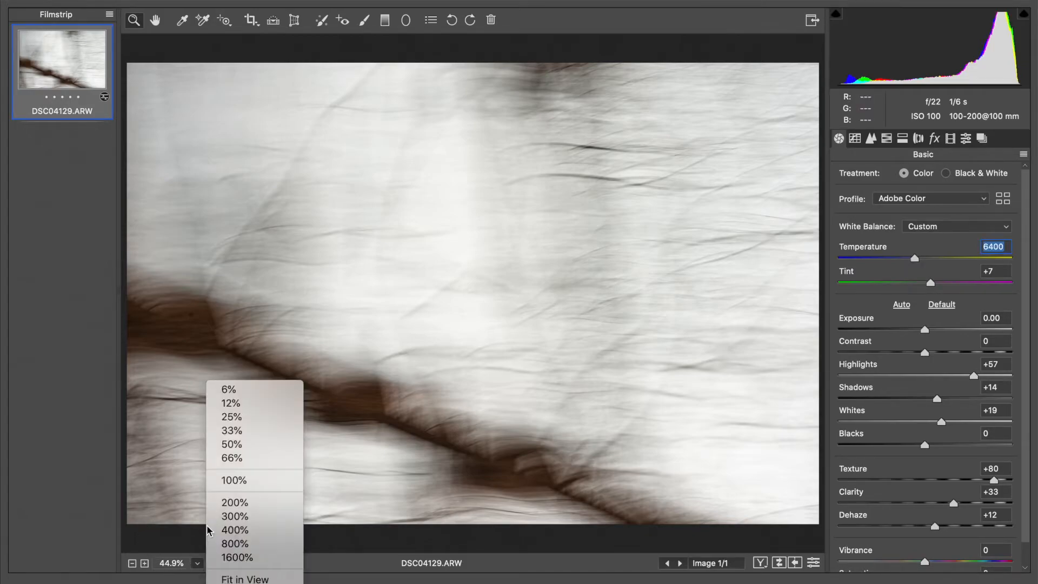
pyautogui.click(238, 482)
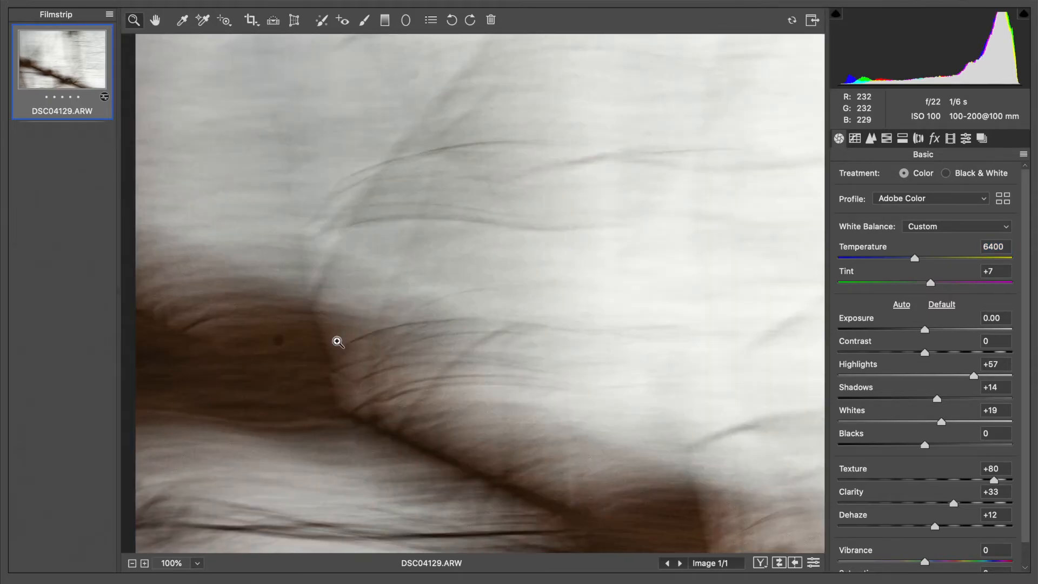
pyautogui.scroll(-1, 338, 341)
pyautogui.click(322, 20)
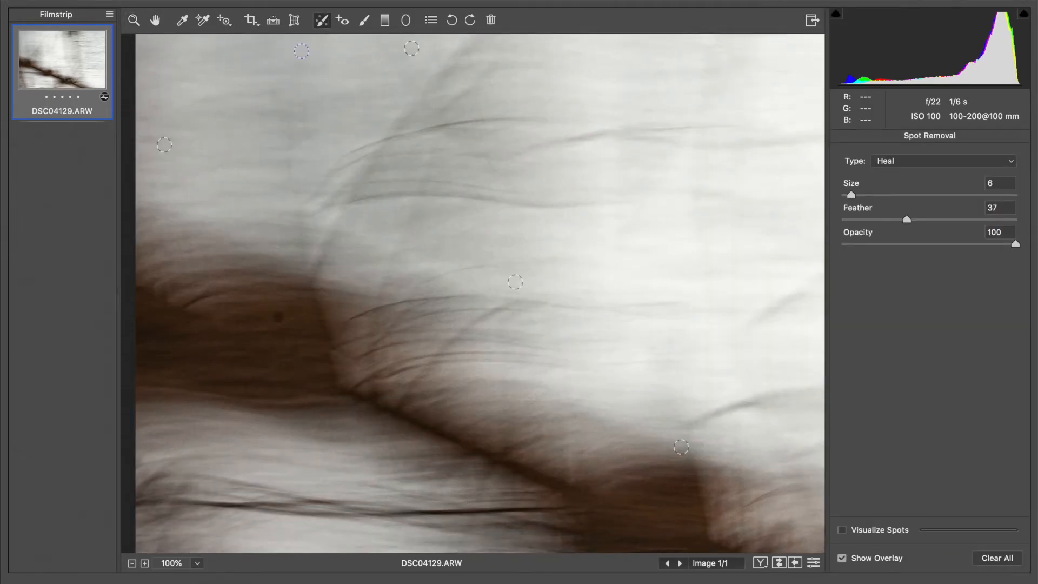
pyautogui.click(279, 317)
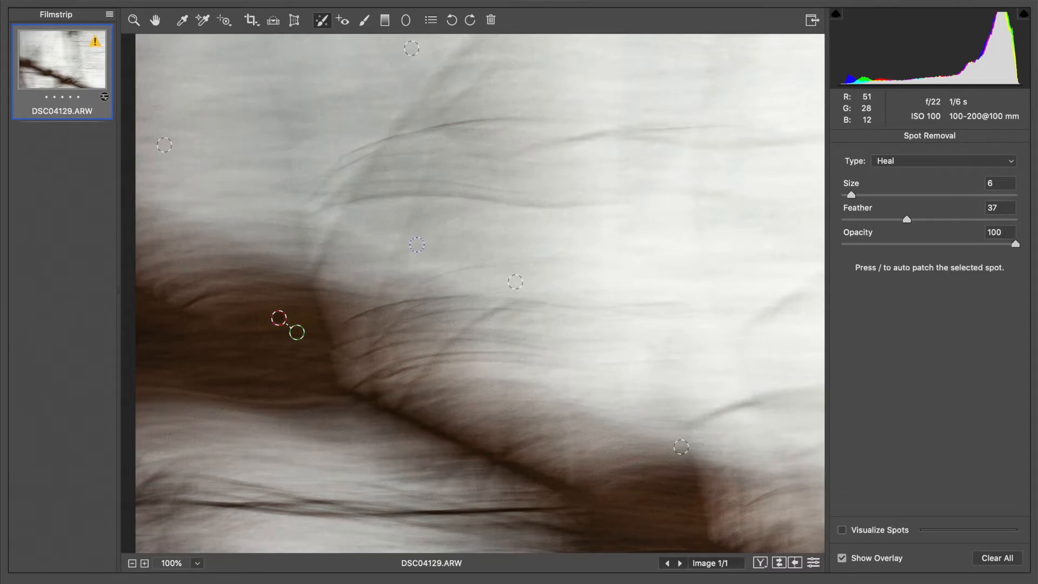
pyautogui.press('h')
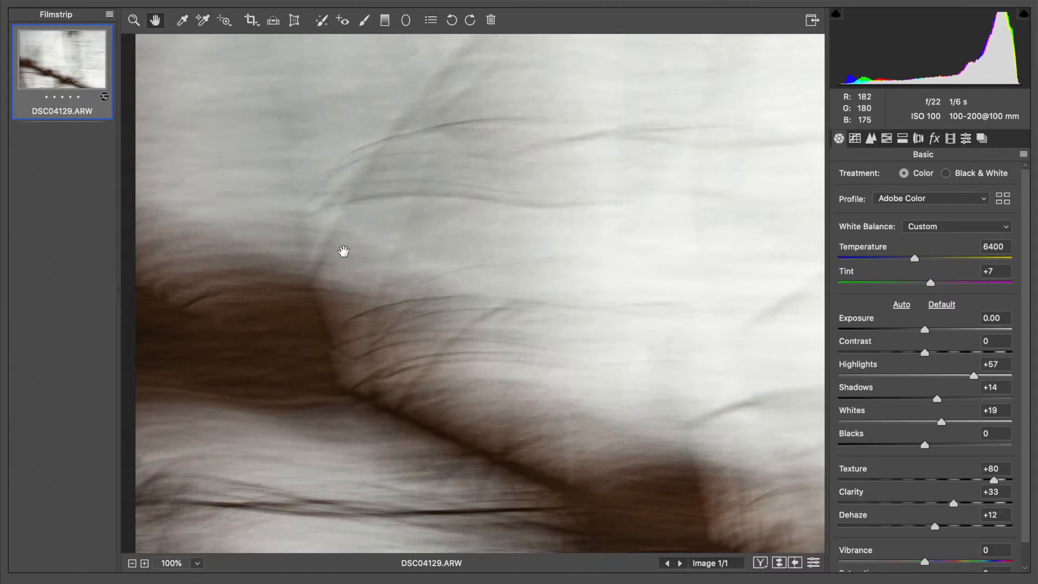
pyautogui.click(168, 564)
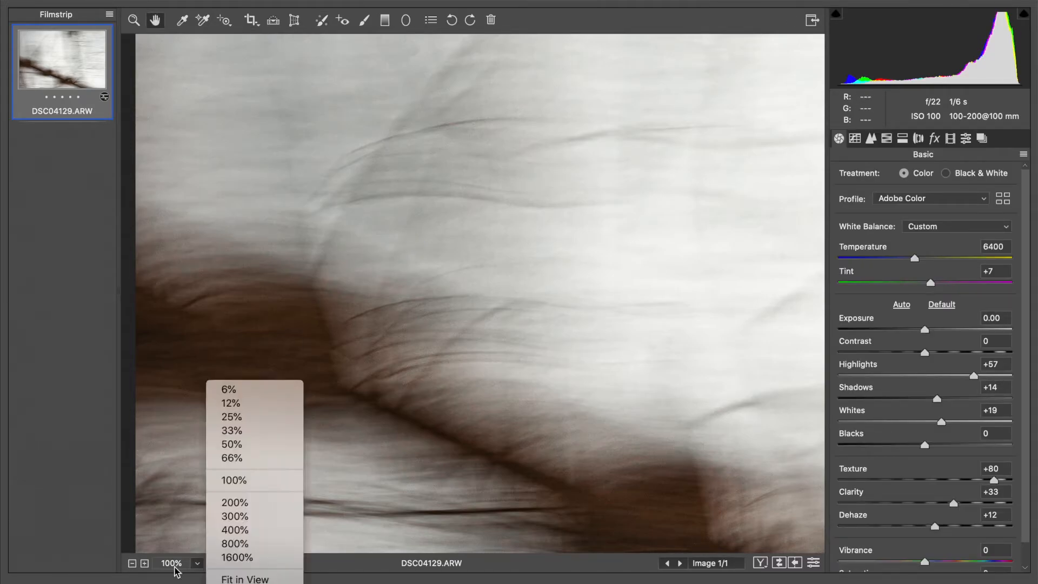
pyautogui.click(245, 579)
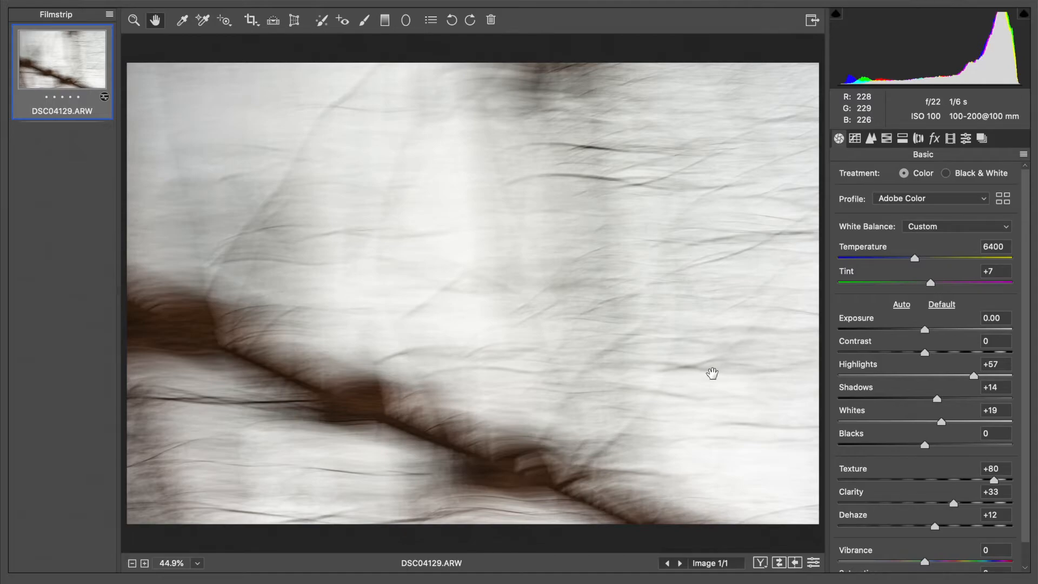
# Step: Add a subtle post-crop vignette with Amount -8 and Midpoint 66
pyautogui.click(935, 139)
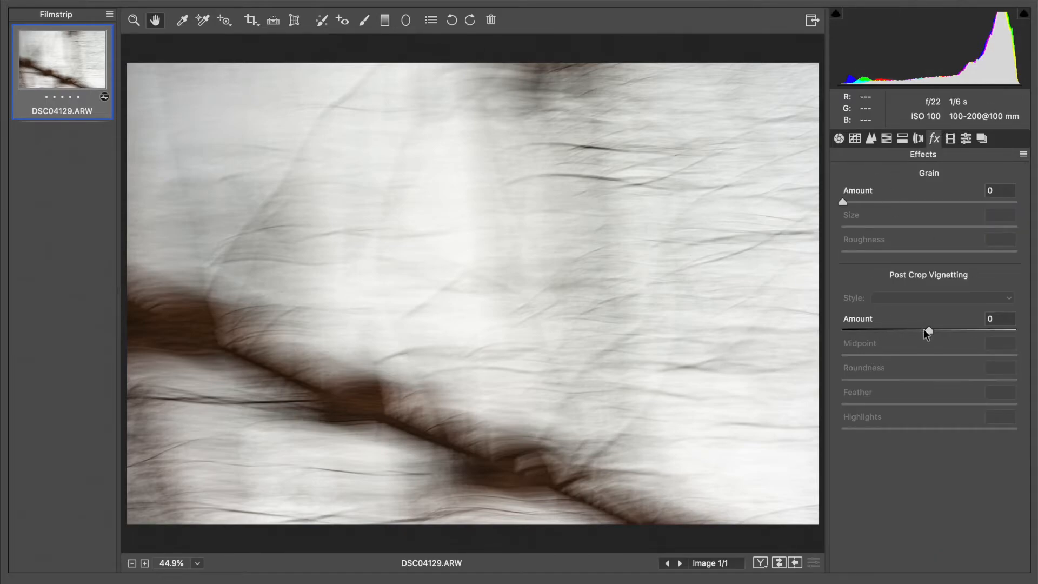
pyautogui.moveTo(927, 334); pyautogui.dragTo(916, 335)
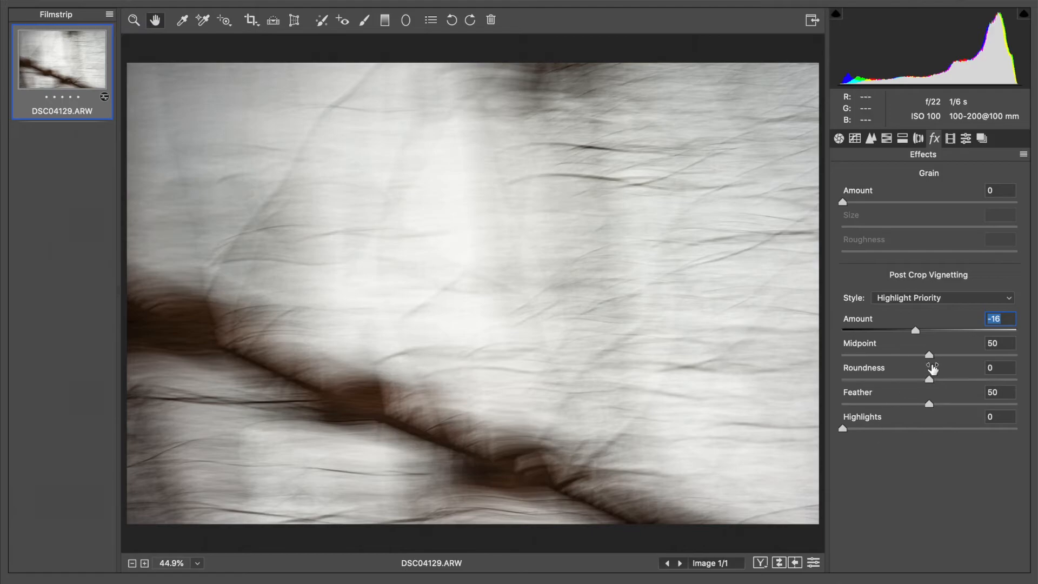
pyautogui.moveTo(944, 355); pyautogui.dragTo(955, 356)
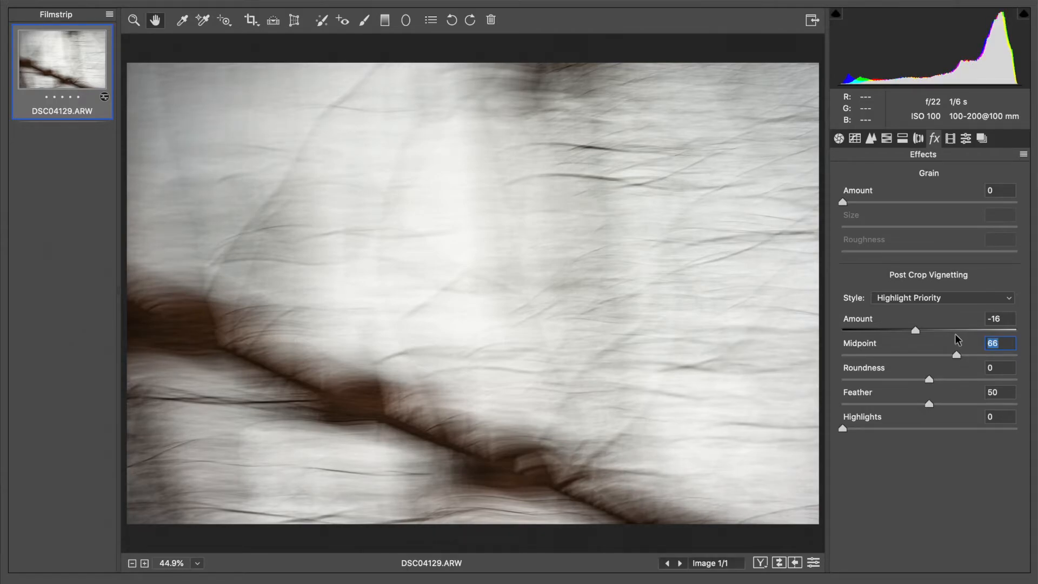
pyautogui.moveTo(915, 330); pyautogui.dragTo(923, 331)
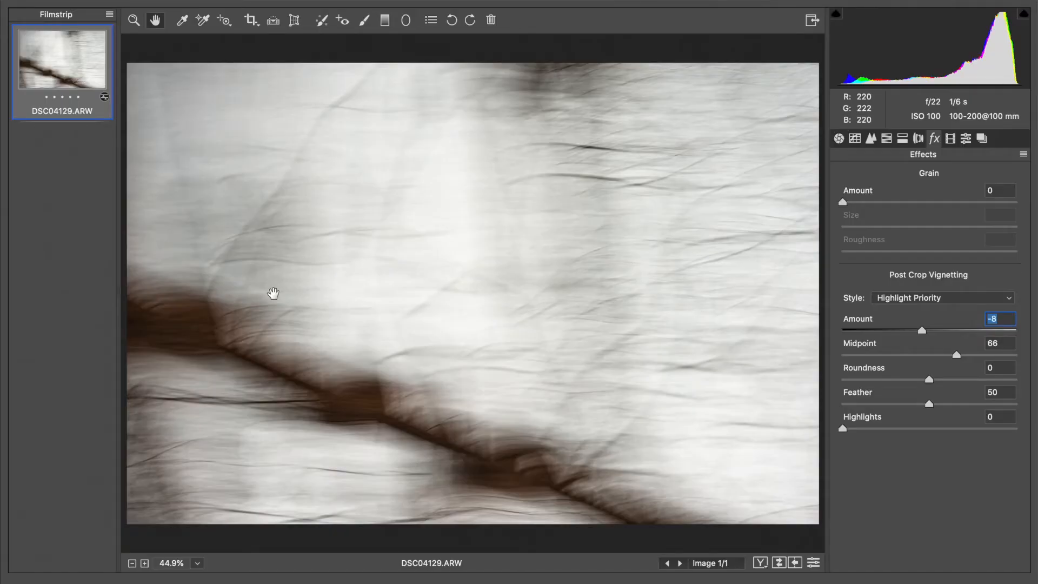
# Step: Try a much stronger Dehaze of +48 on the branch photo
pyautogui.click(195, 562)
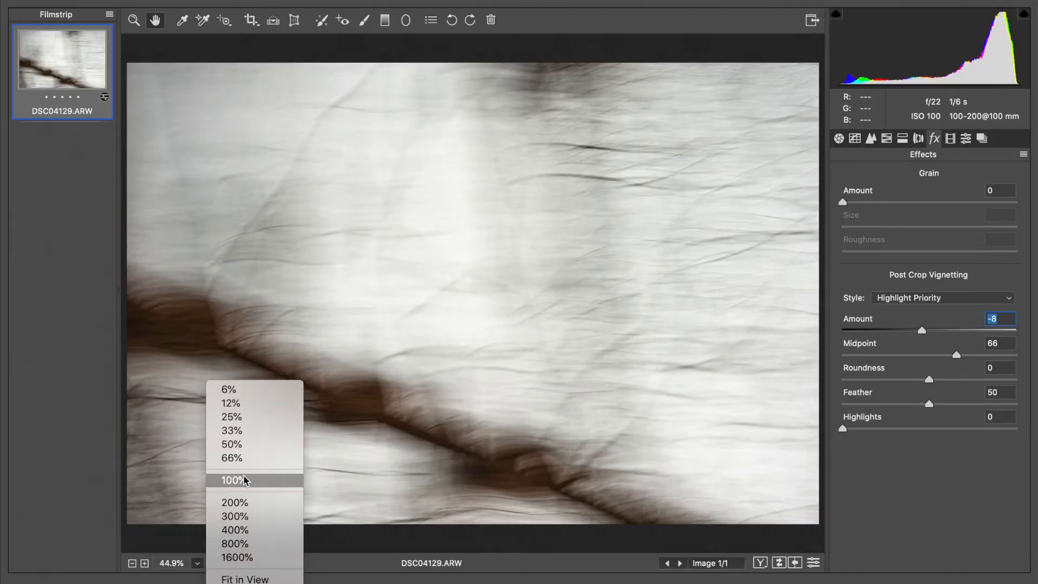
pyautogui.click(238, 480)
pyautogui.scroll(-5, 407, 307)
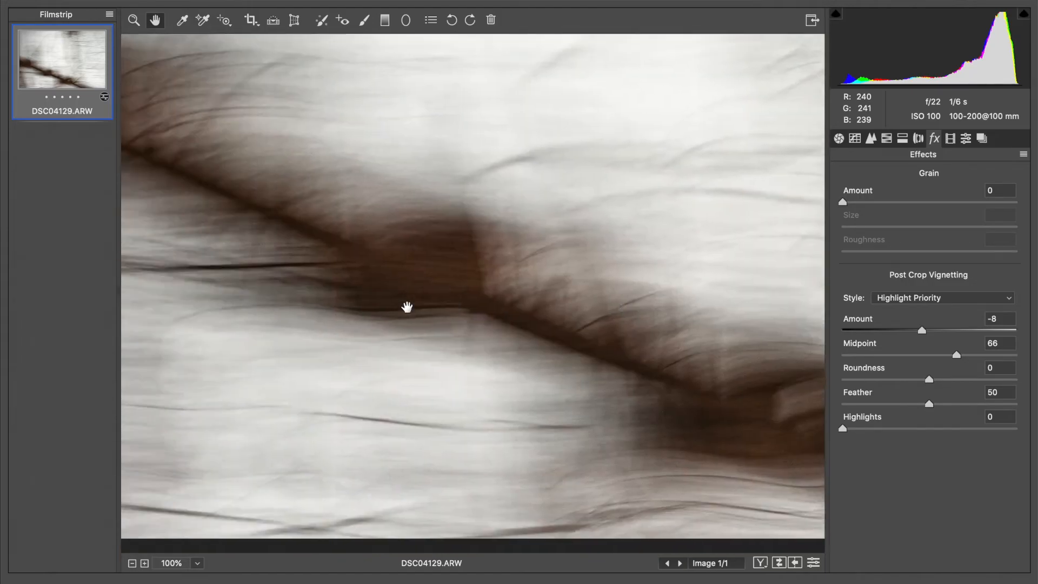
pyautogui.click(870, 139)
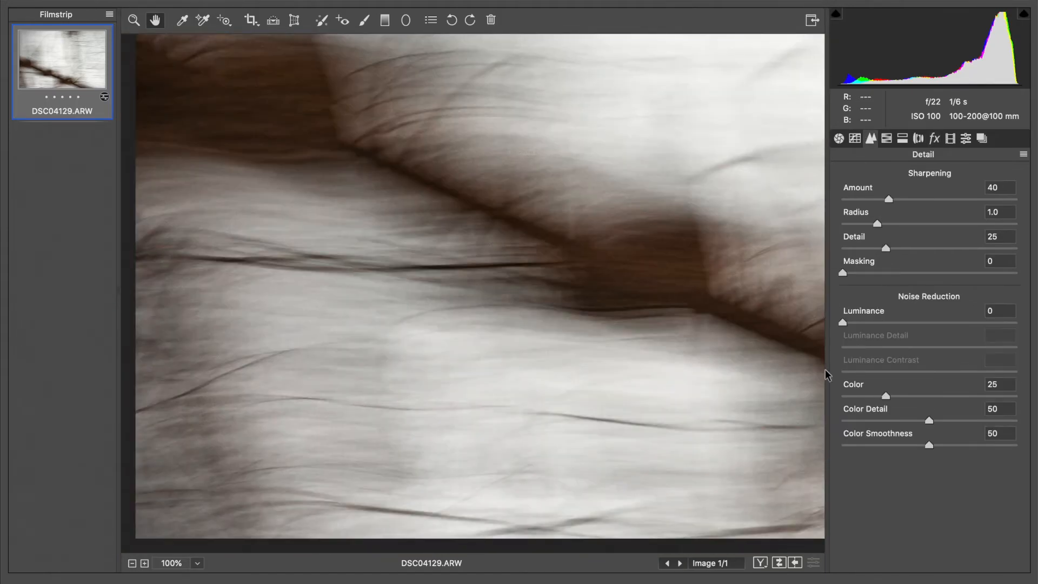
pyautogui.scroll(4, 662, 294)
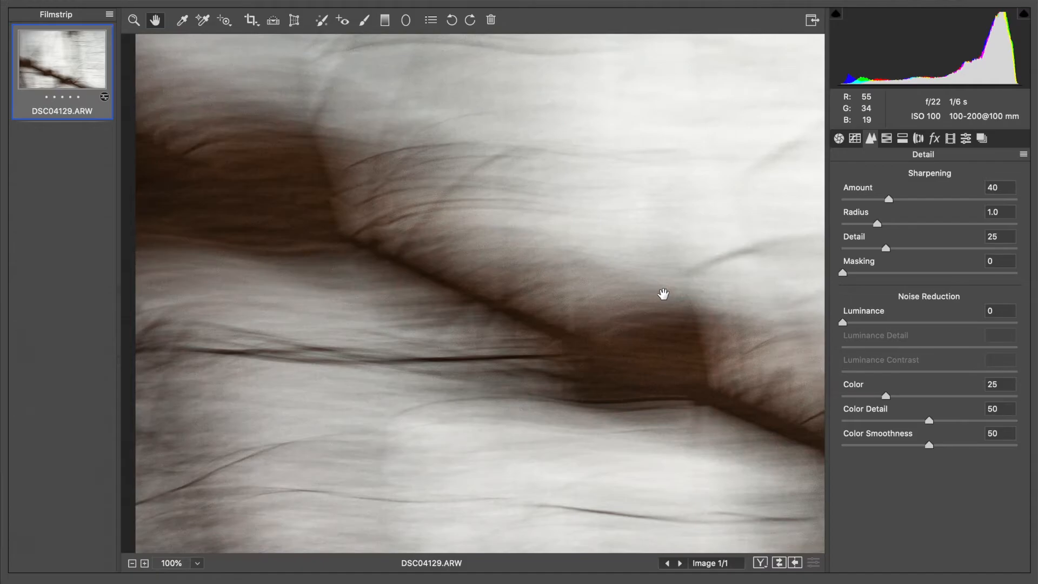
pyautogui.click(840, 138)
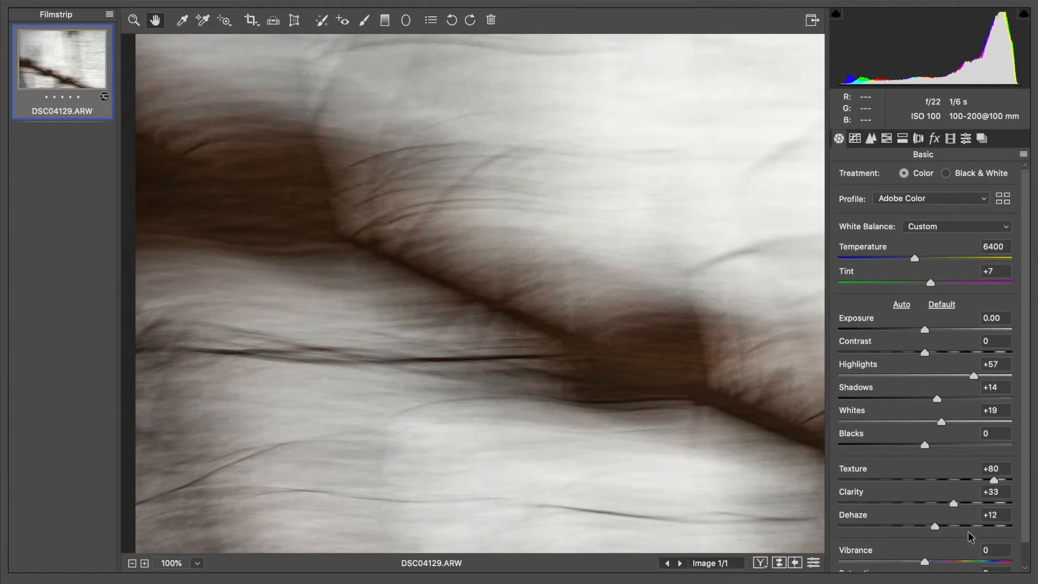
pyautogui.moveTo(949, 525)
pyautogui.mouseDown()
pyautogui.moveTo(975, 533)
pyautogui.moveTo(965, 527)
pyautogui.mouseUp()
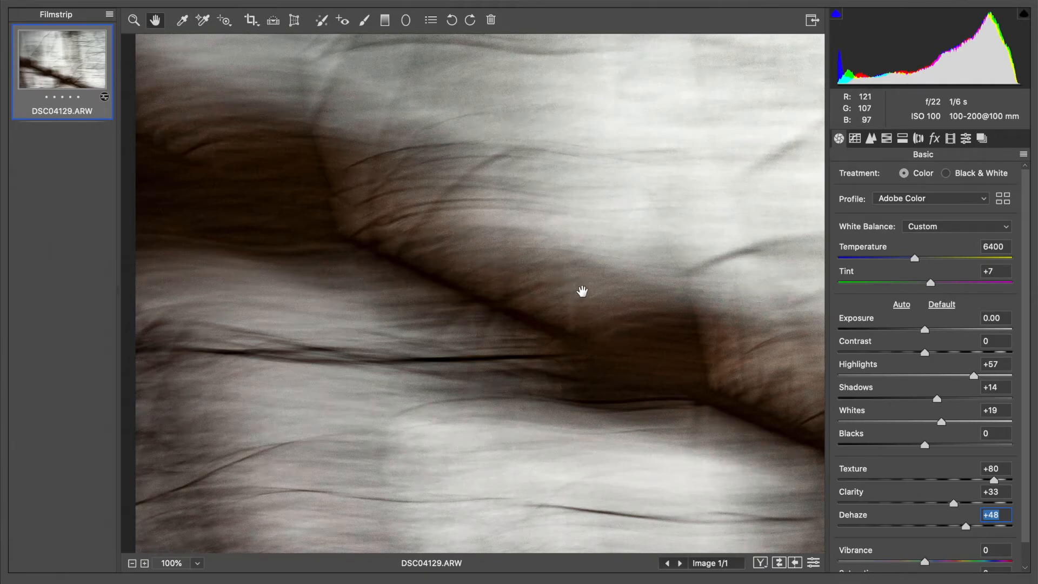
# Step: Reduce the photo's noise by setting Luminance noise reduction to 21 and Color noise reduction to 43
pyautogui.click(871, 139)
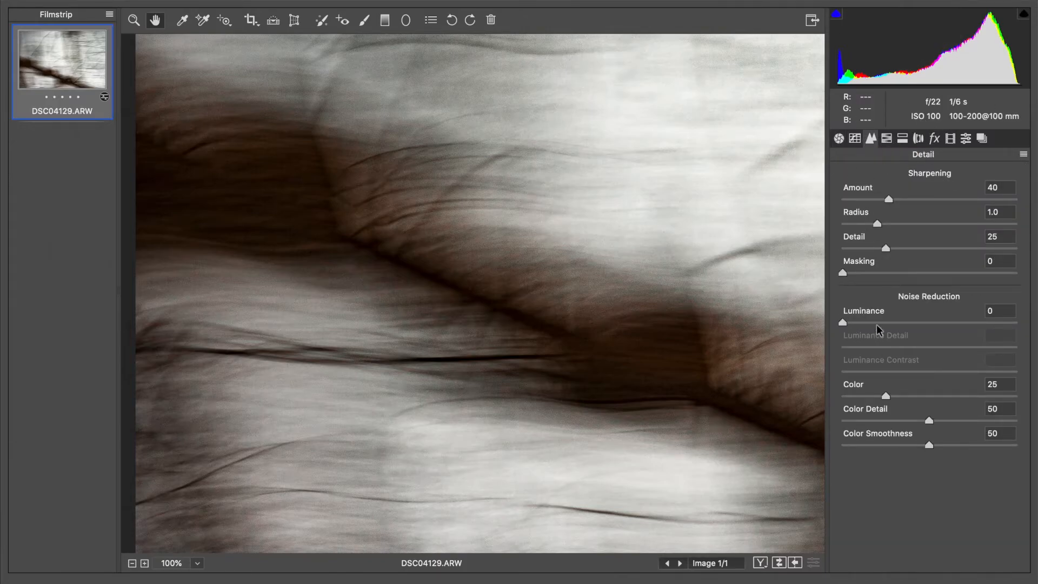
pyautogui.moveTo(873, 323); pyautogui.dragTo(877, 325)
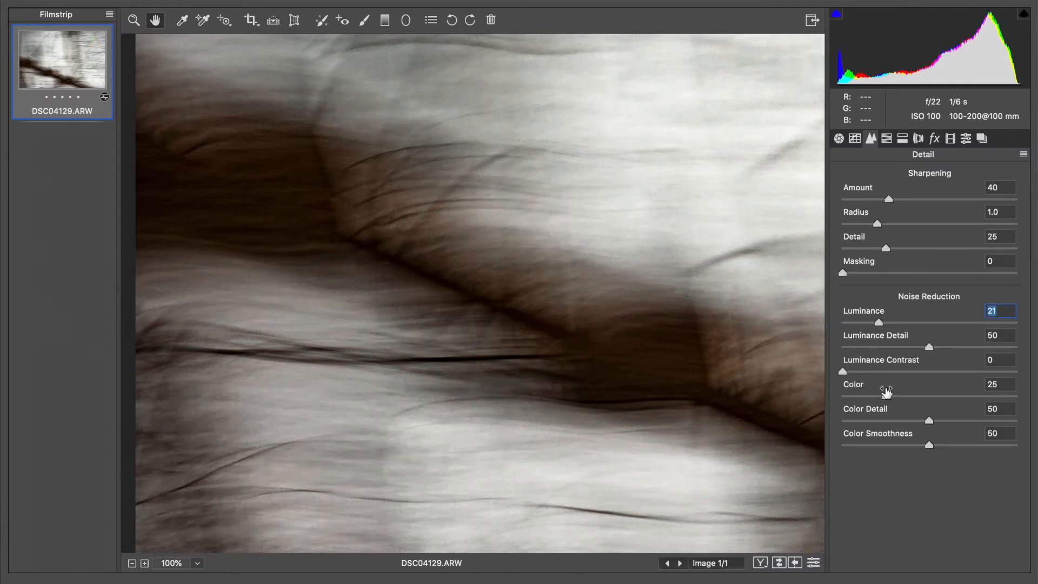
pyautogui.click(916, 397)
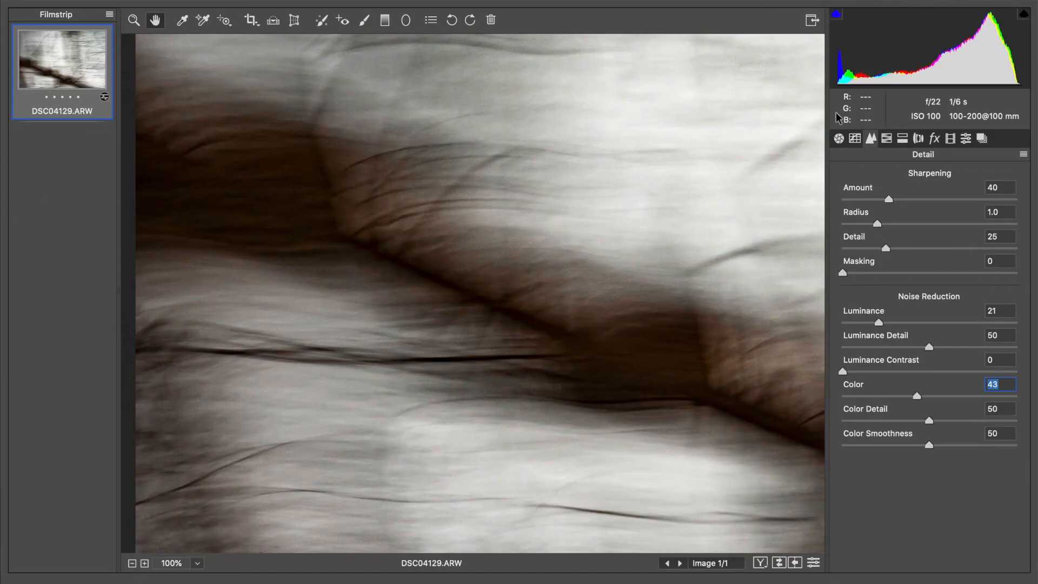
# Step: Tone down the haze removal on the branch photo by setting Dehaze to +31
pyautogui.click(839, 138)
pyautogui.click(197, 562)
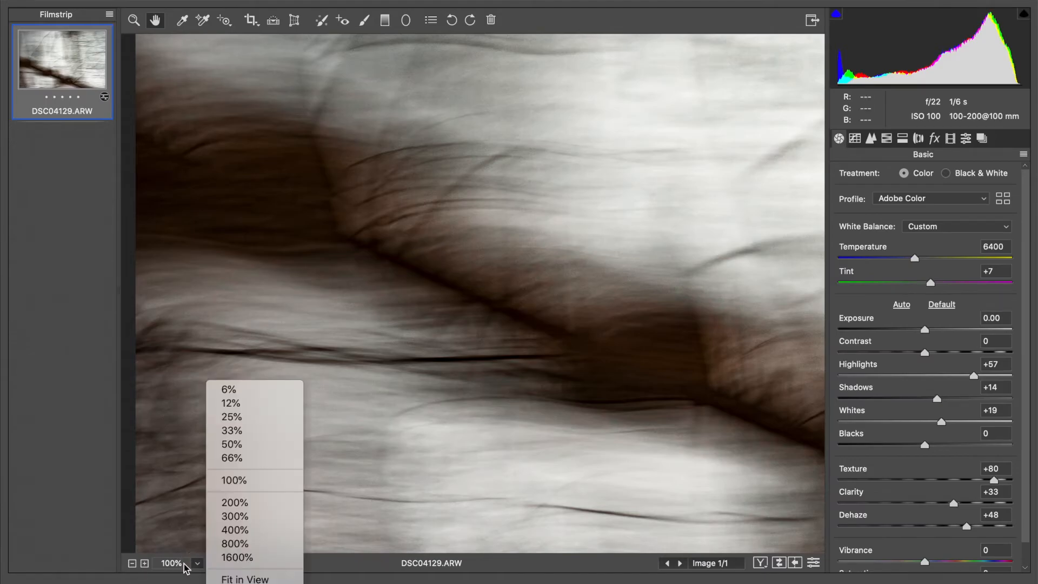
pyautogui.click(237, 579)
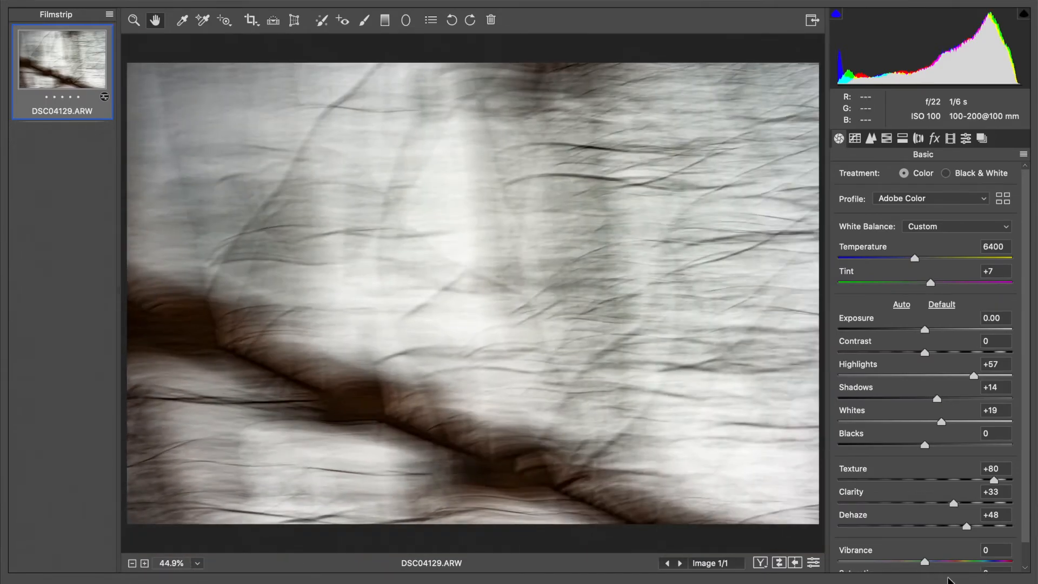
pyautogui.click(954, 526)
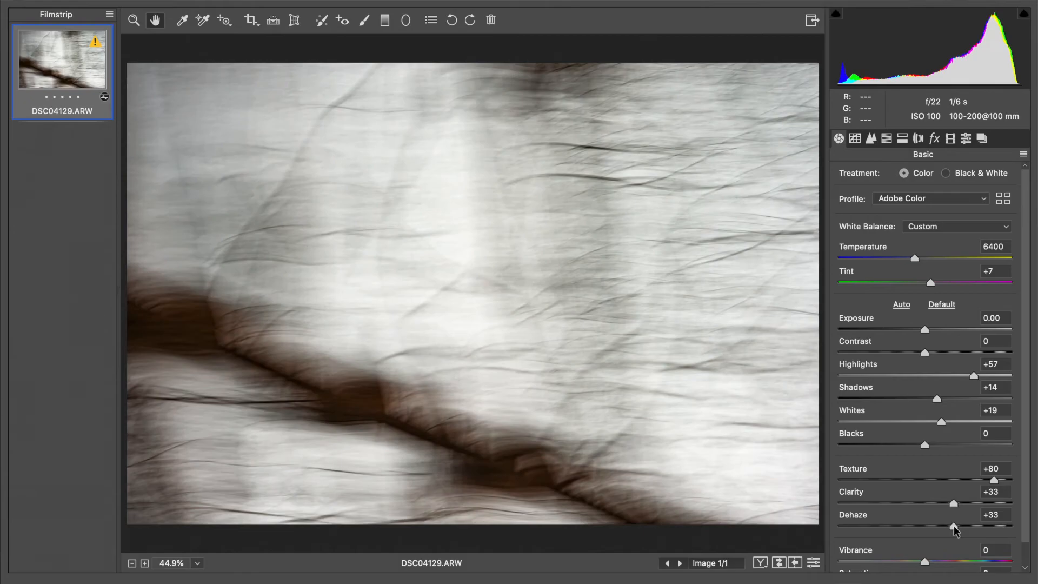
pyautogui.moveTo(953, 526); pyautogui.dragTo(951, 527)
pyautogui.moveTo(951, 526); pyautogui.dragTo(951, 526)
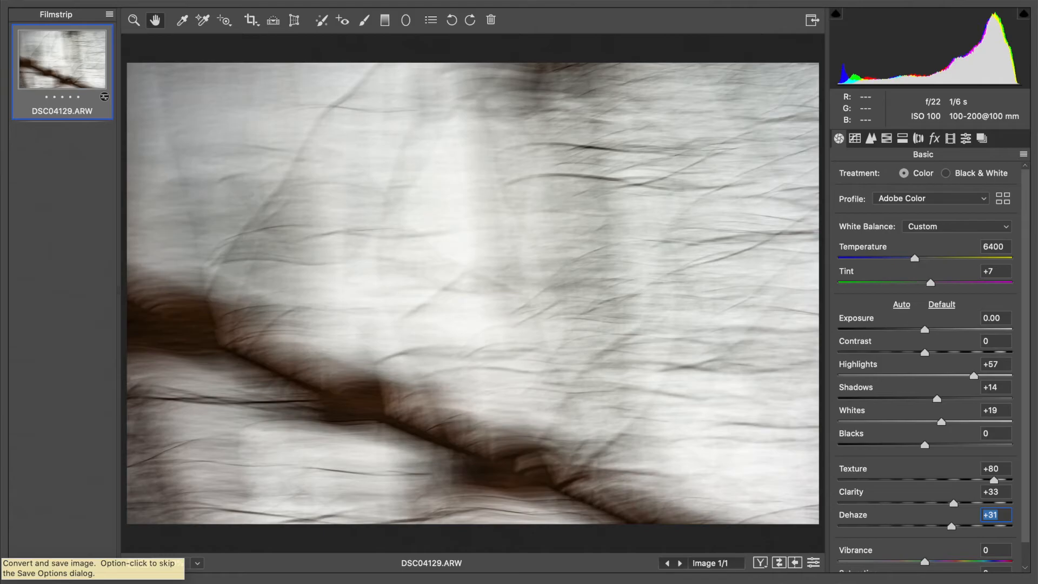
# Step: Save a JPEG copy of the branch photo in the same location with "after" added to the document name
pyautogui.click(33, 562)
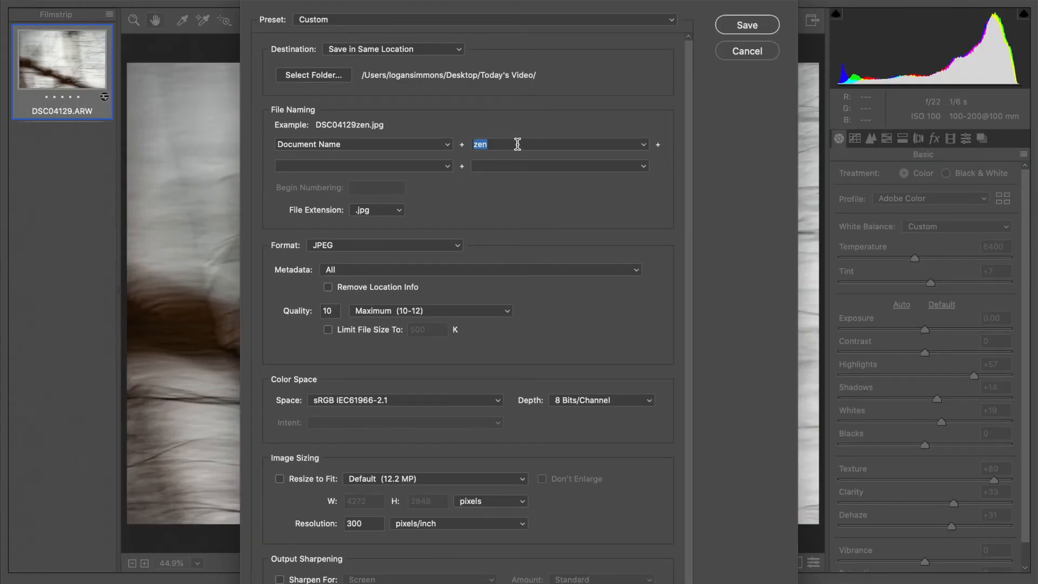
pyautogui.write('after')
pyautogui.click(748, 25)
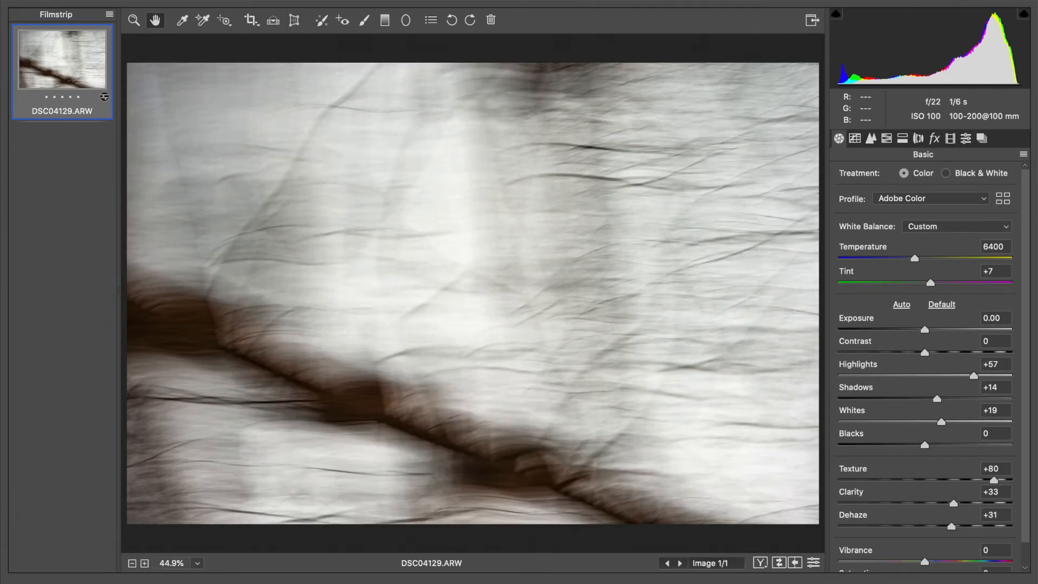
# Step: Finish the raw edit of DSC04129.ARW, return to Adobe Bridge, and select (19) Newzen.jpg
pyautogui.press('Return')
pyautogui.click(484, 574)
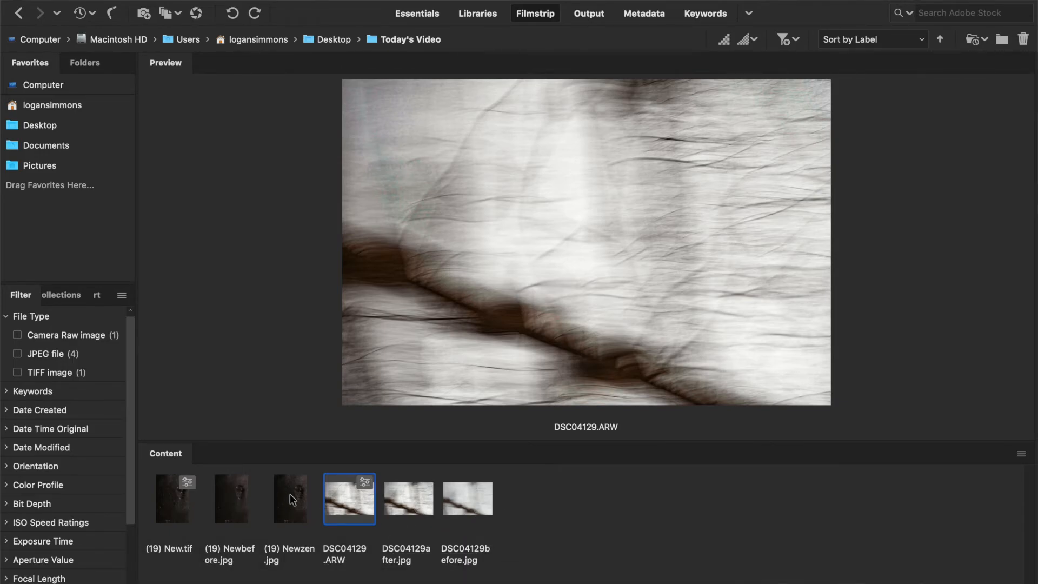
pyautogui.click(289, 494)
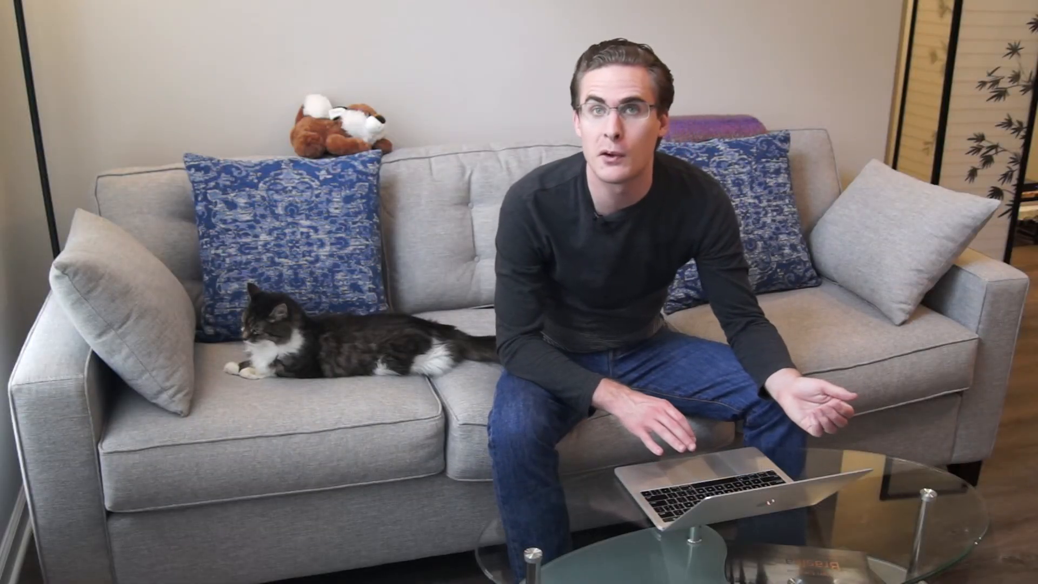